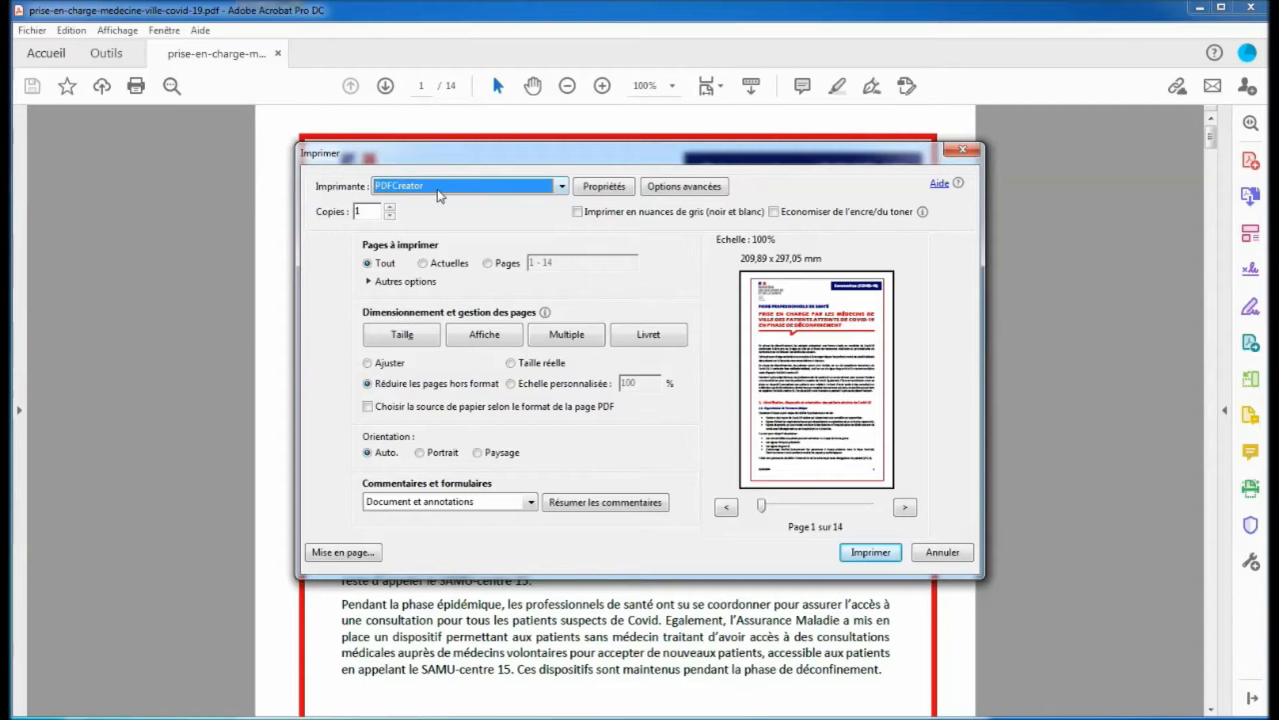
Print only pages 1, 9 and 14 of the Covid-19 document with the PDFCreator printer.
{"action": "left_click", "coordinate": [488, 264]}
{"action": "left_click_drag", "start_coordinate": [555, 265], "coordinate": [529, 265]}
{"action": "type", "text": "1,9,14"}
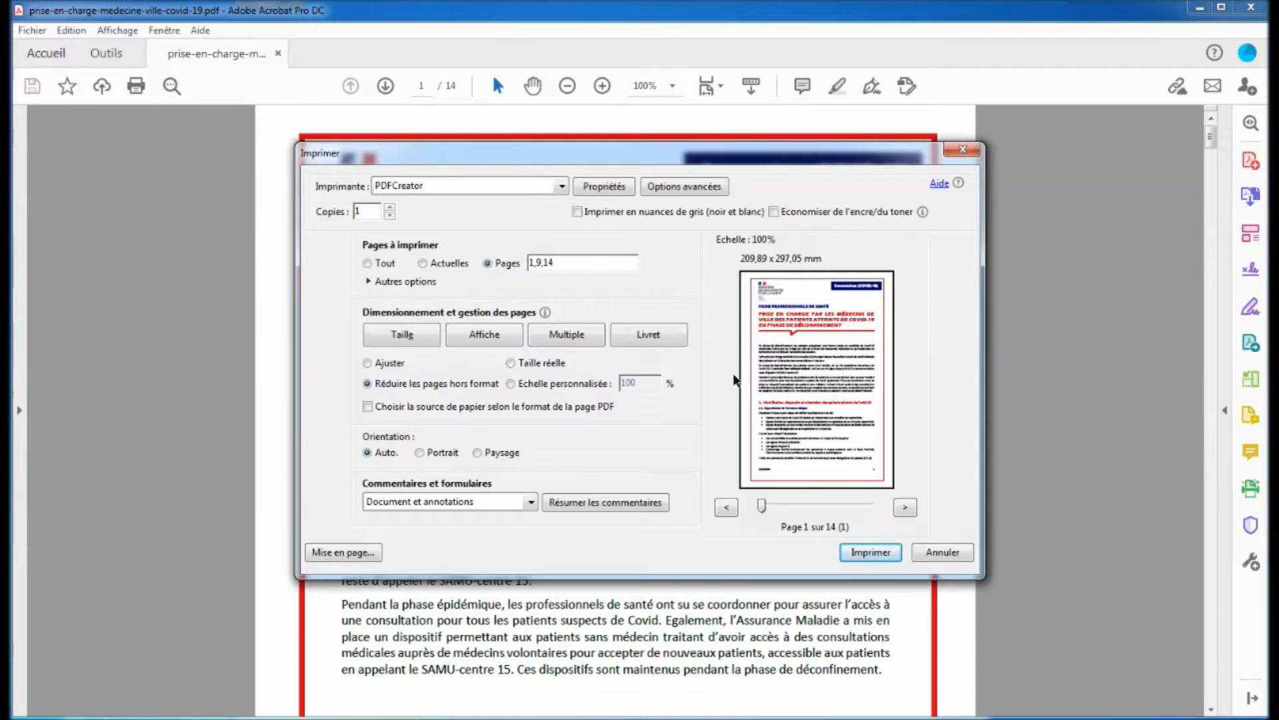
{"action": "left_click", "coordinate": [889, 556]}
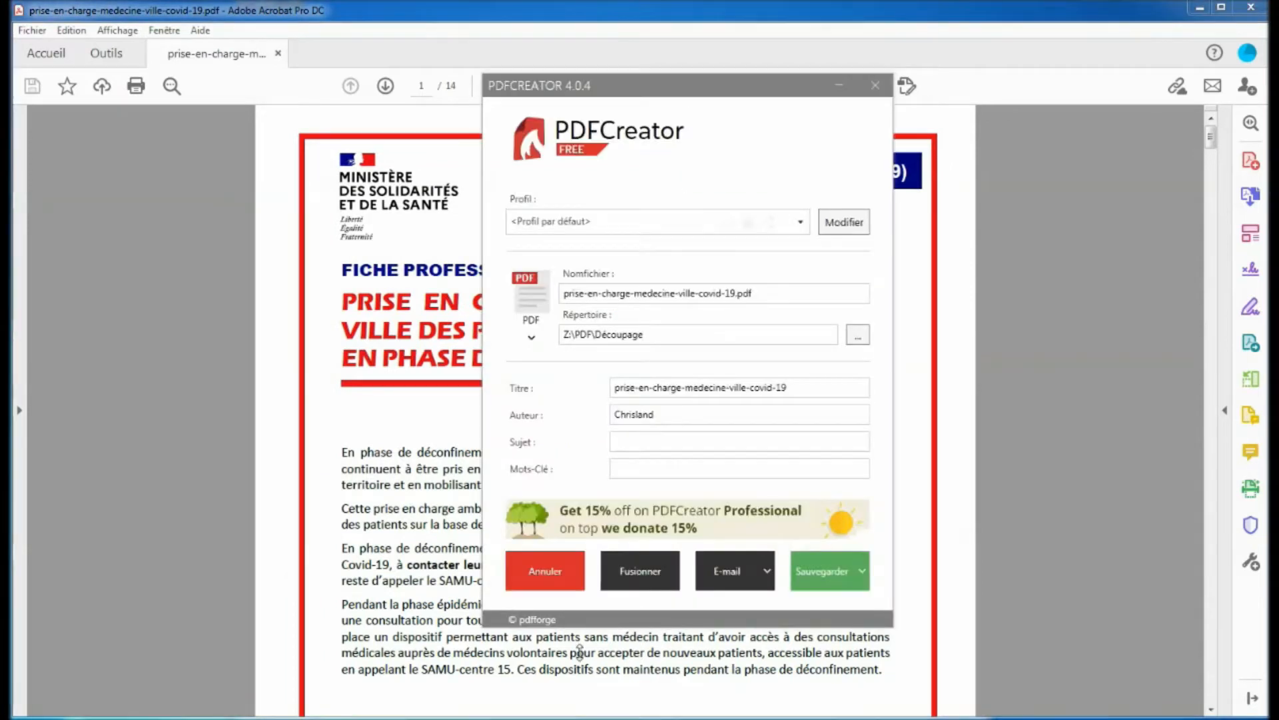
Save the extracted pages as "part" in the Z:\PDF\Découpage folder and close the quick actions window.
{"action": "left_click_drag", "start_coordinate": [762, 295], "coordinate": [560, 297]}
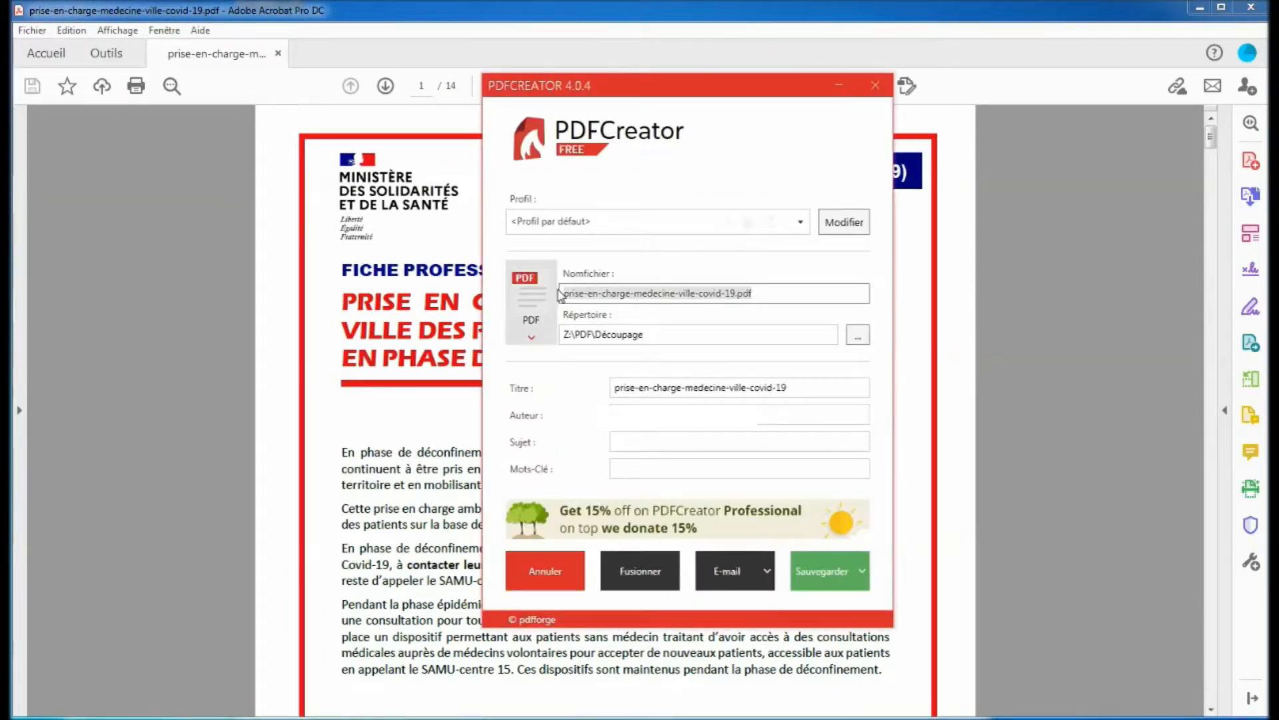
{"action": "type", "text": "part"}
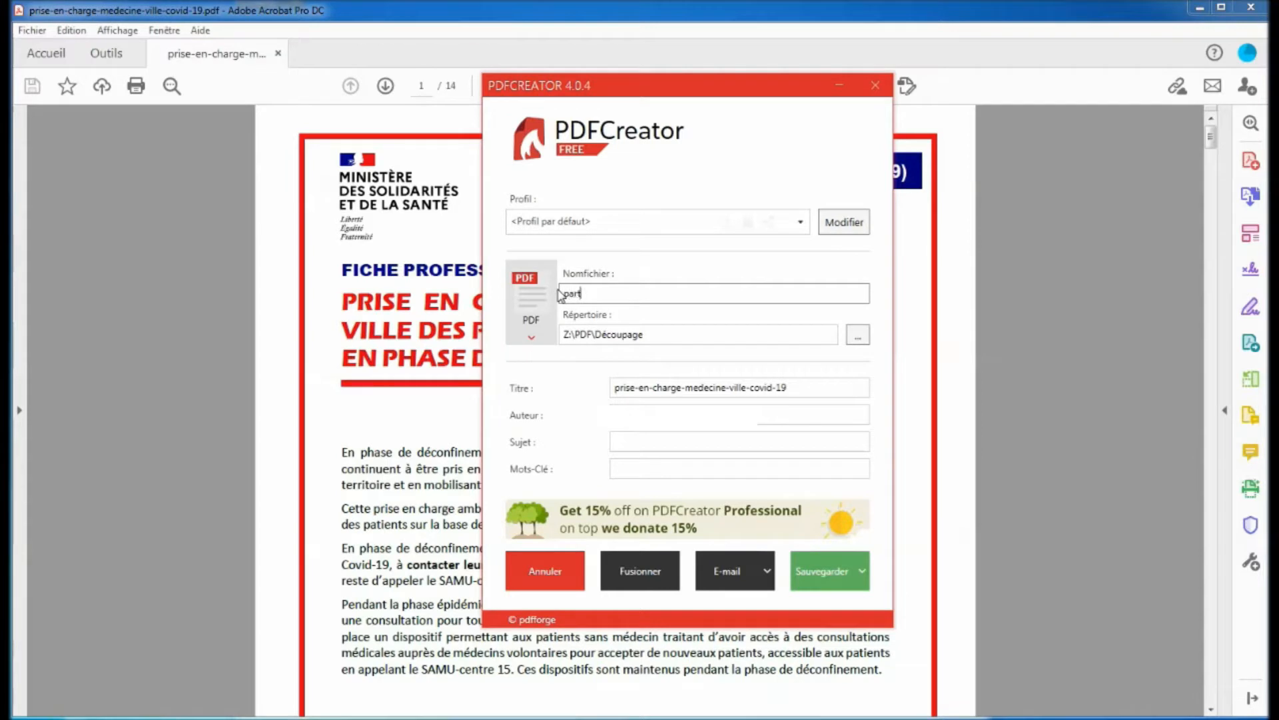
{"action": "left_click", "coordinate": [823, 585]}
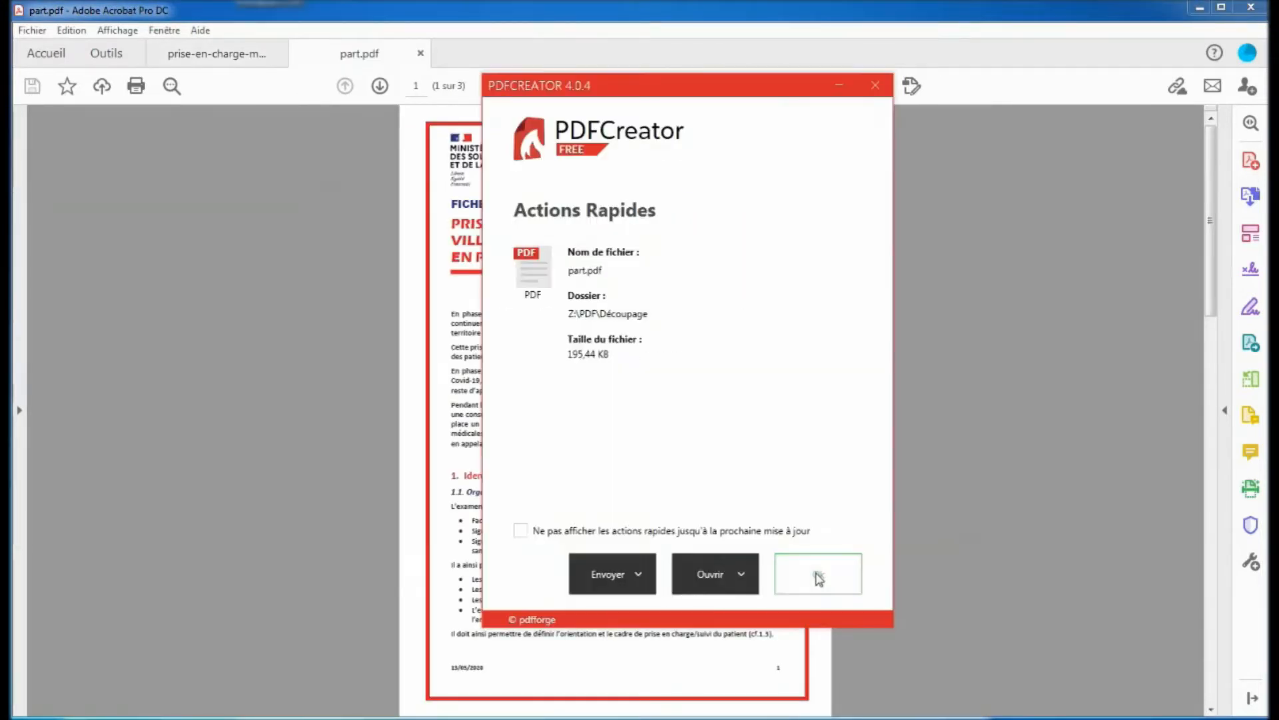
{"action": "left_click", "coordinate": [819, 579]}
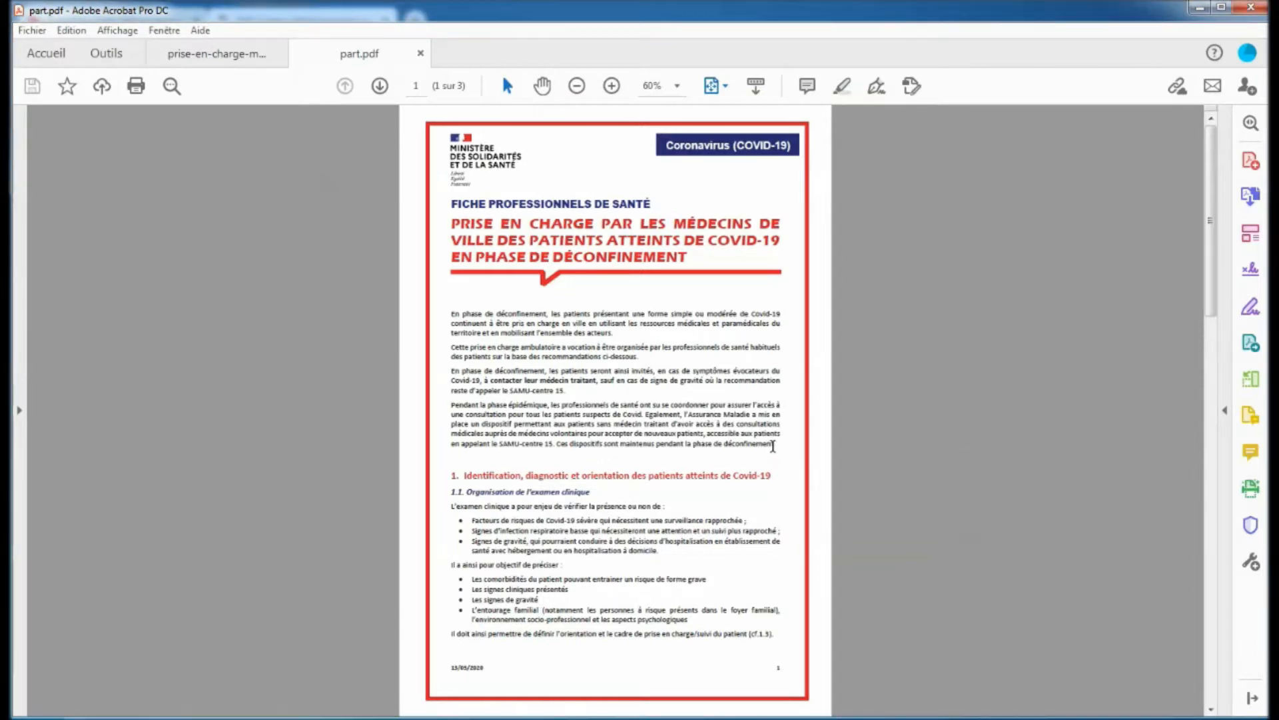
Examine the pages of part.pdf and their printed page numbers to verify which pages were extracted.
{"action": "left_click_drag", "start_coordinate": [790, 670], "coordinate": [760, 667]}
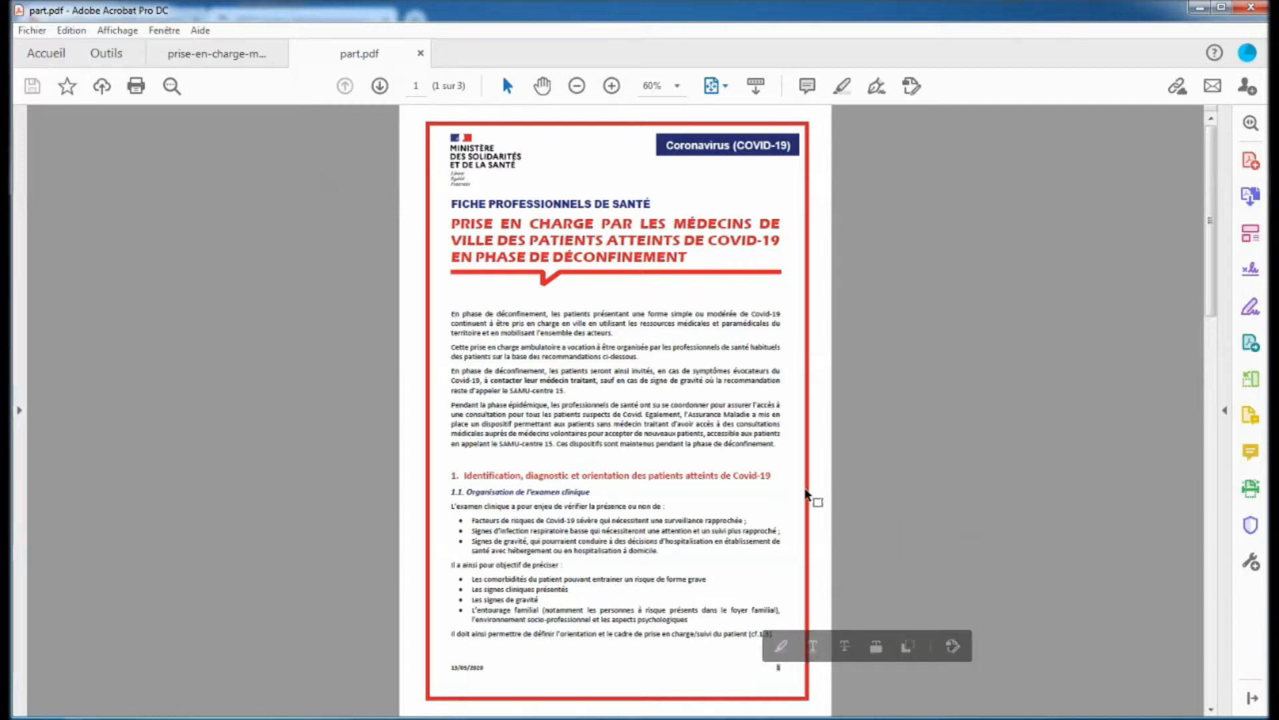
{"action": "key", "text": "End"}
{"action": "scroll", "coordinate": [799, 513], "scroll_direction": "up", "scroll_amount": 2}
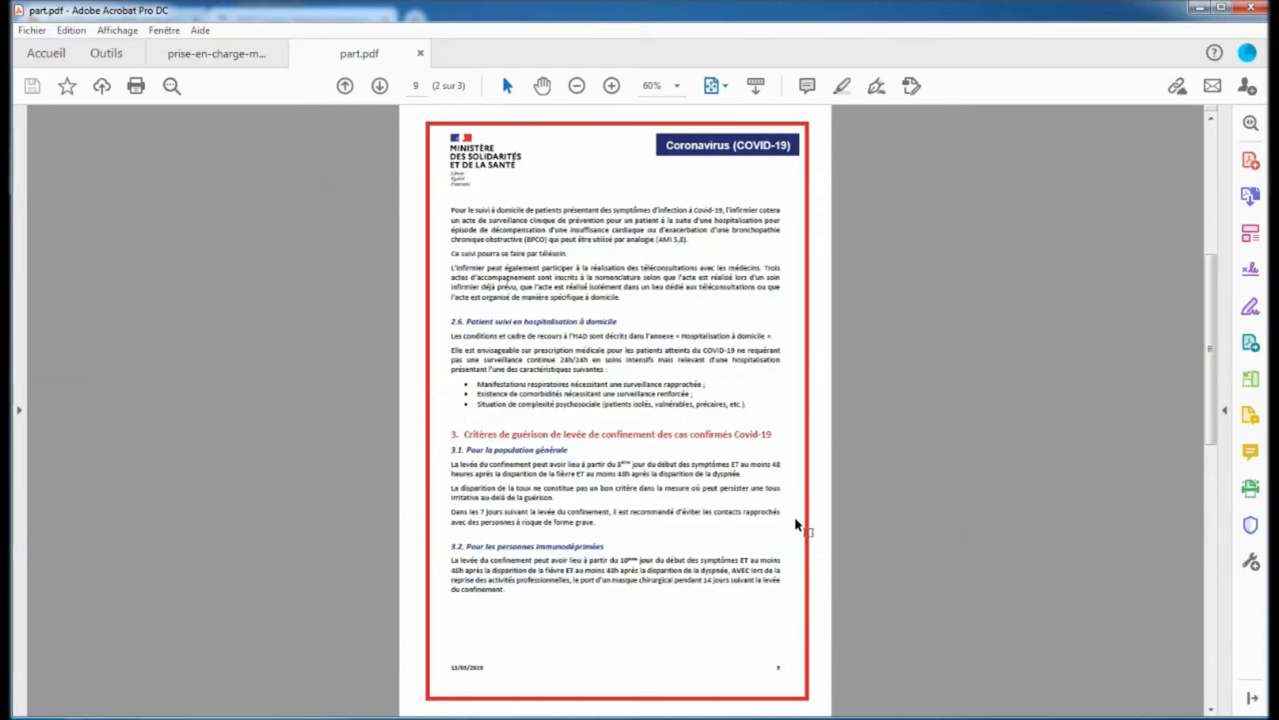
{"action": "left_click_drag", "start_coordinate": [780, 667], "coordinate": [754, 649]}
{"action": "scroll", "coordinate": [755, 649], "scroll_direction": "down", "scroll_amount": 2}
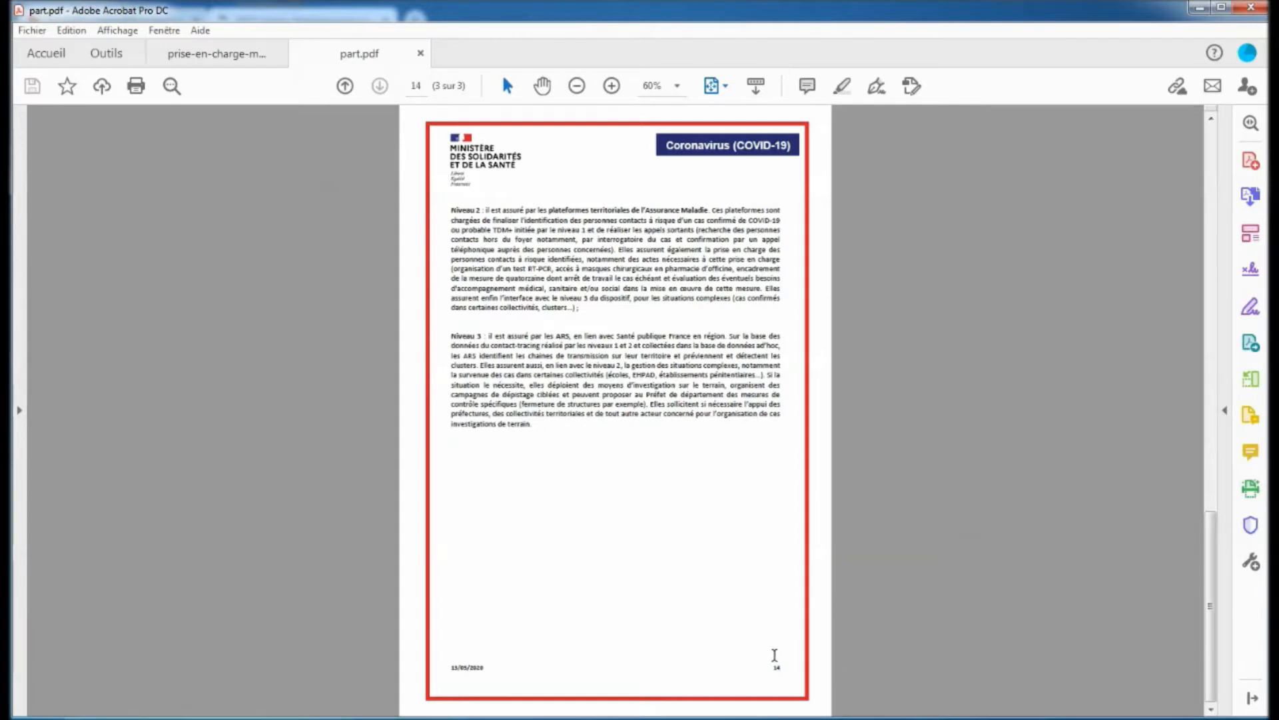
{"action": "scroll", "coordinate": [811, 540], "scroll_direction": "up", "scroll_amount": 1, "text": "ctrl"}
{"action": "scroll", "coordinate": [814, 530], "scroll_direction": "up", "scroll_amount": 4}
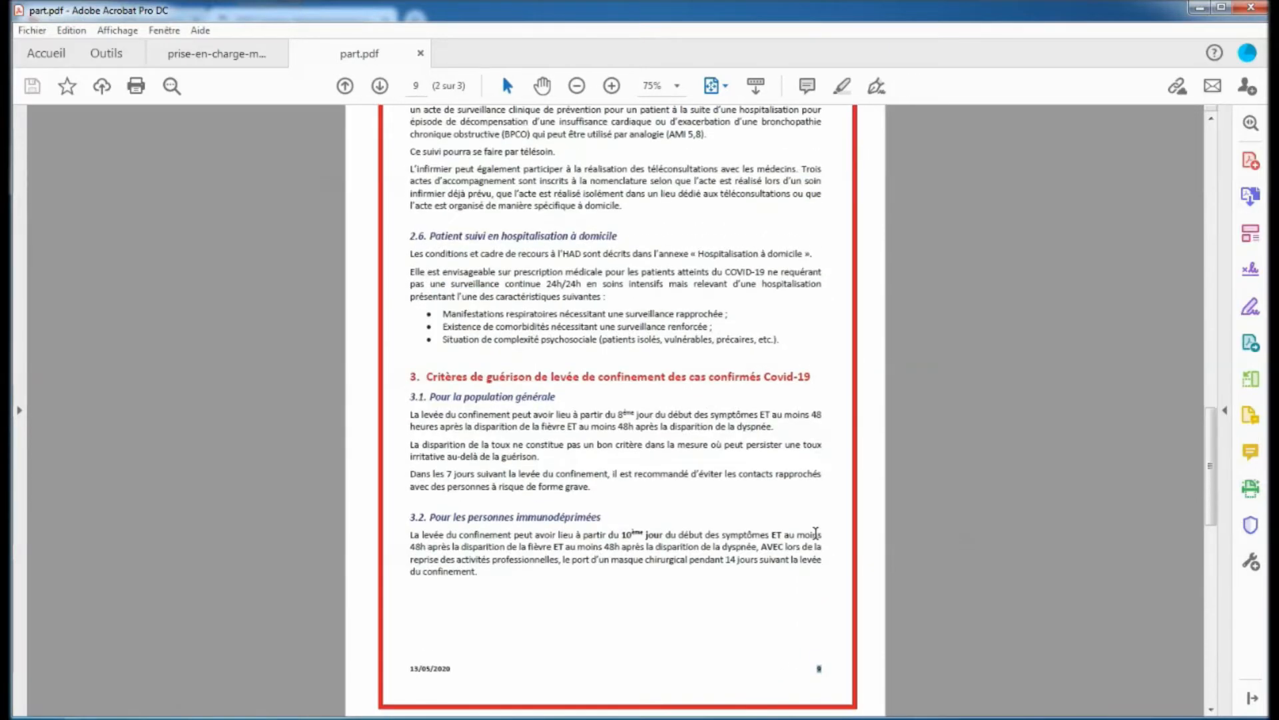
{"action": "scroll", "coordinate": [816, 533], "scroll_direction": "up", "scroll_amount": 2}
{"action": "scroll", "coordinate": [820, 535], "scroll_direction": "down", "scroll_amount": 1}
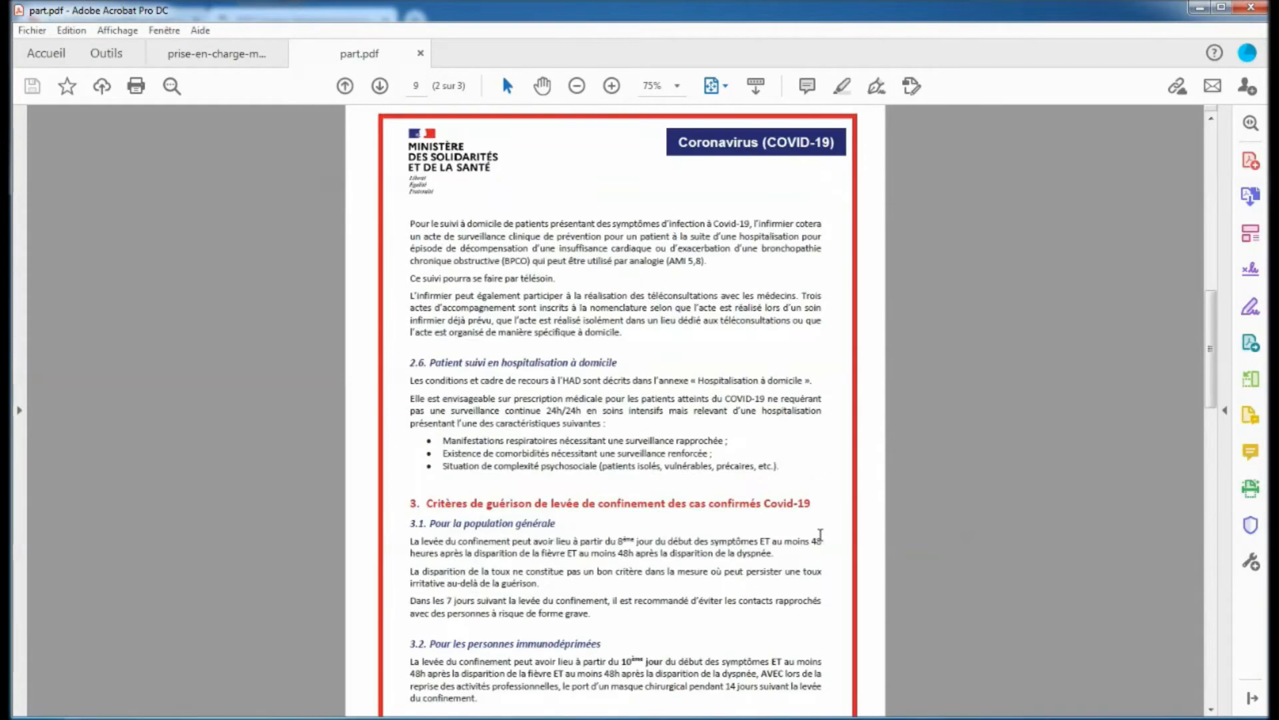
{"action": "scroll", "coordinate": [820, 533], "scroll_direction": "up", "scroll_amount": 3}
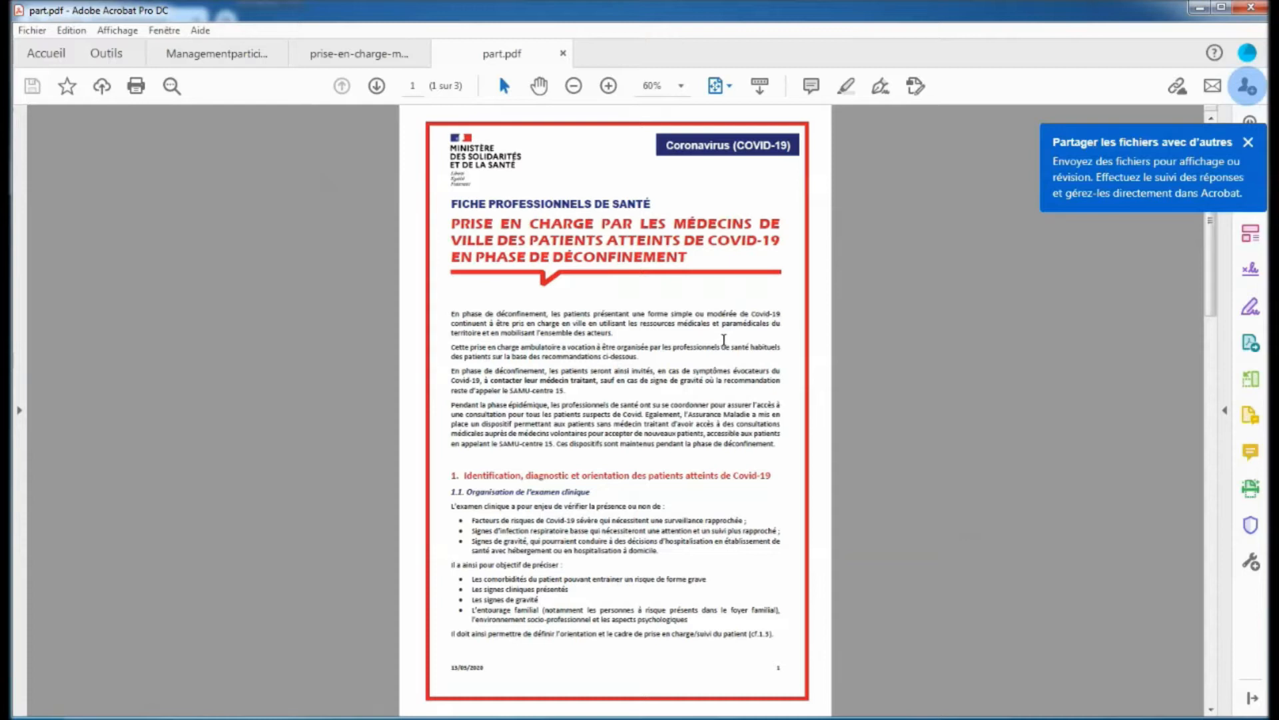
Close part.pdf and bring up the first page of Managementparticipatifpasseurs.pdf.
{"action": "left_click", "coordinate": [563, 54]}
{"action": "left_click", "coordinate": [248, 58]}
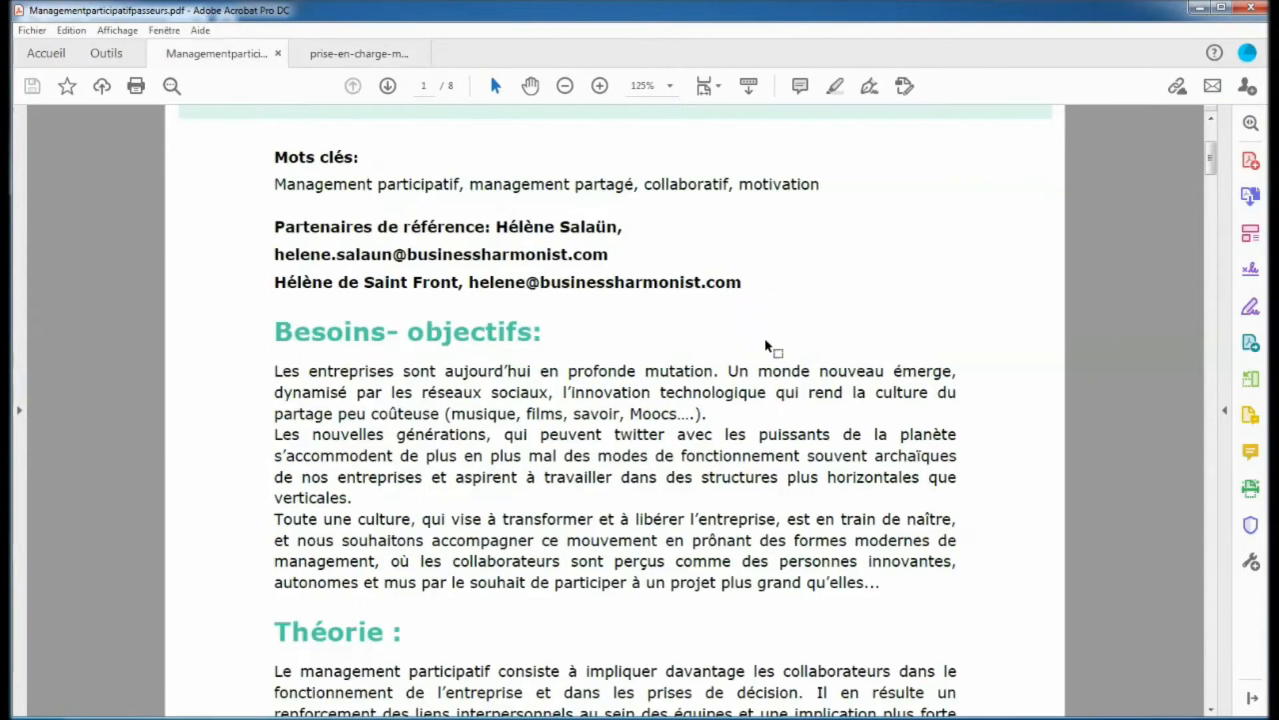
{"action": "scroll", "coordinate": [802, 346], "scroll_direction": "down", "scroll_amount": 3}
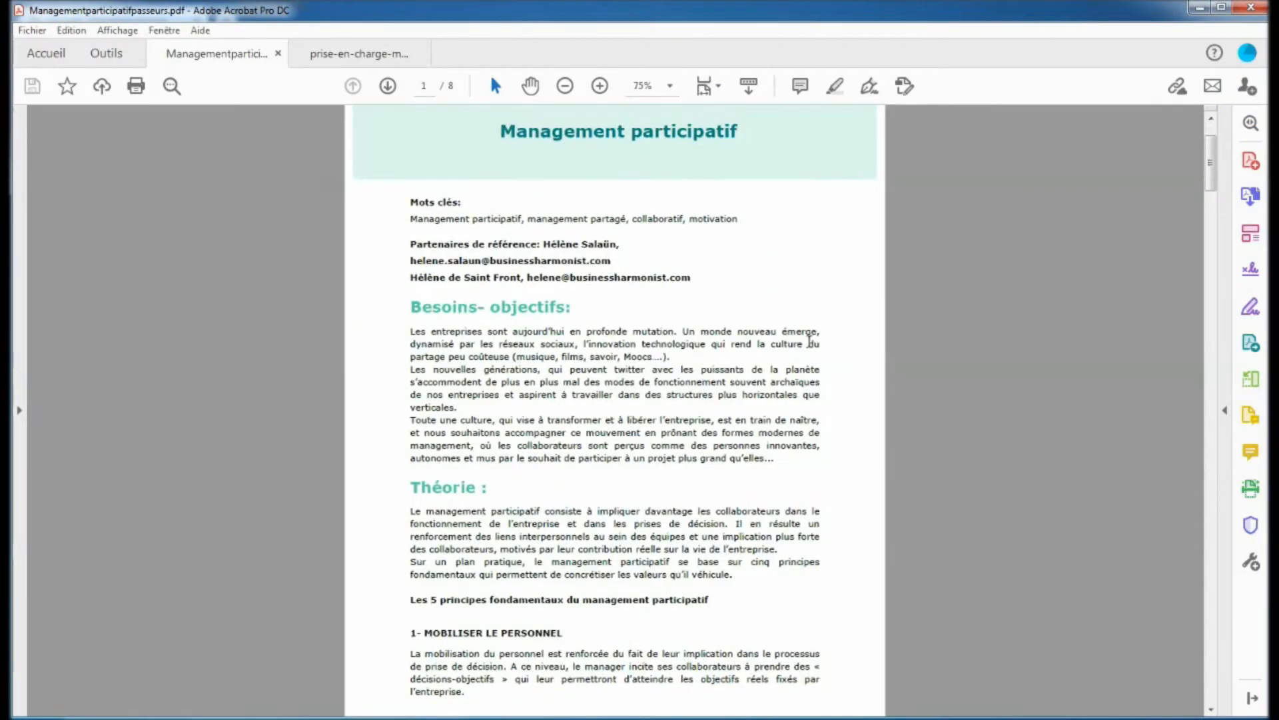
{"action": "scroll", "coordinate": [819, 333], "scroll_direction": "up", "scroll_amount": 2}
{"action": "scroll", "coordinate": [799, 333], "scroll_direction": "down", "scroll_amount": 2}
{"action": "scroll", "coordinate": [709, 320], "scroll_direction": "up", "scroll_amount": 2}
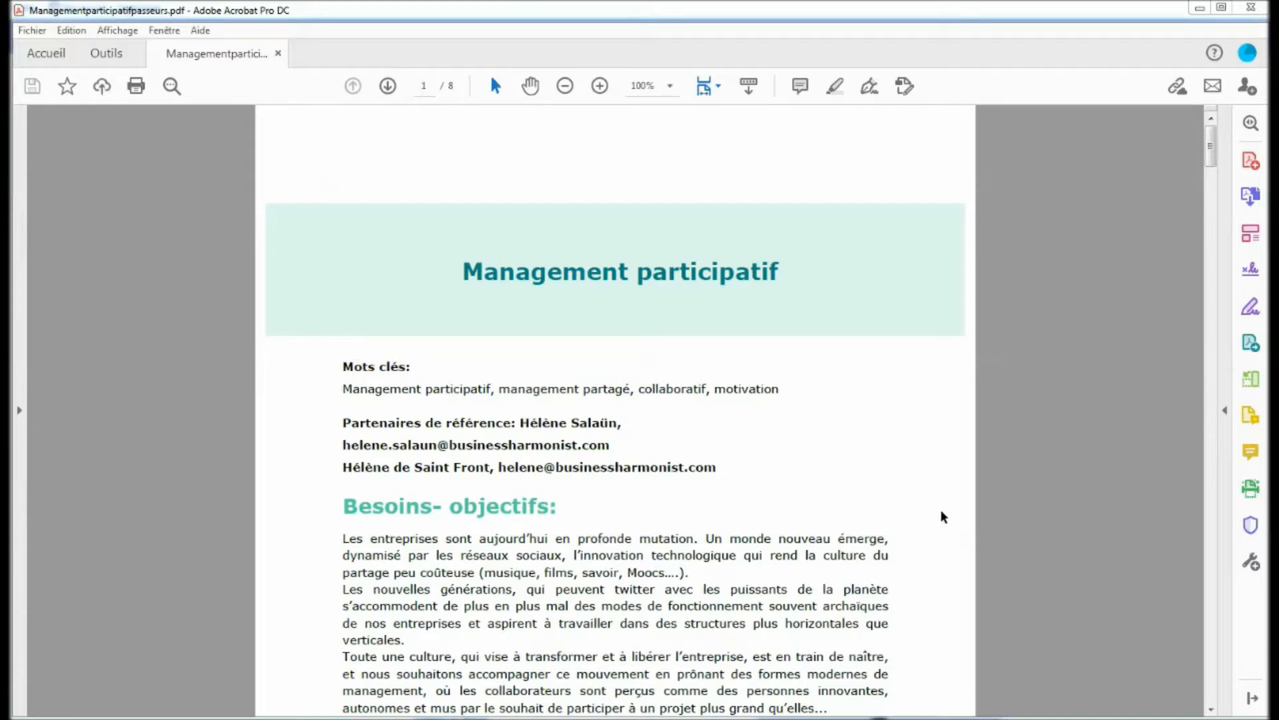
Look through the pages of the Management participatif document from the beginning to the final page.
{"action": "scroll", "coordinate": [942, 500], "scroll_direction": "down", "scroll_amount": 2}
{"action": "scroll", "coordinate": [942, 500], "scroll_direction": "down", "scroll_amount": 3}
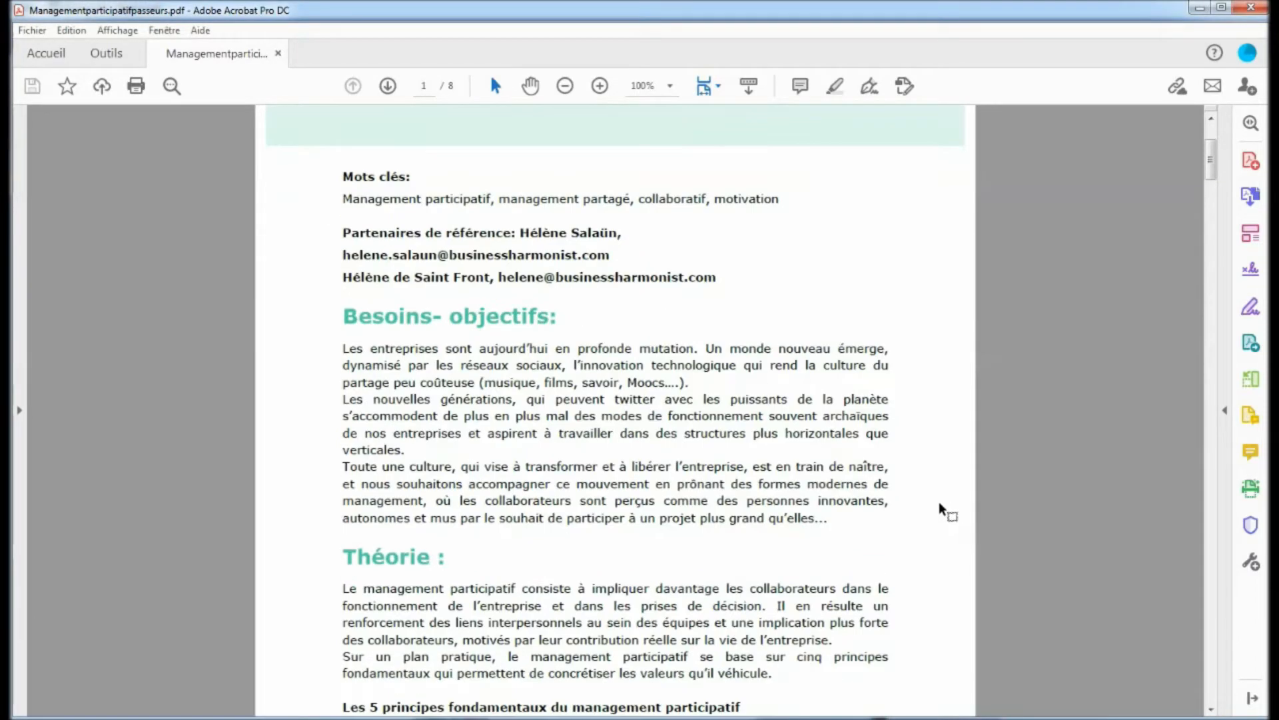
{"action": "scroll", "coordinate": [921, 614], "scroll_direction": "up", "scroll_amount": 5}
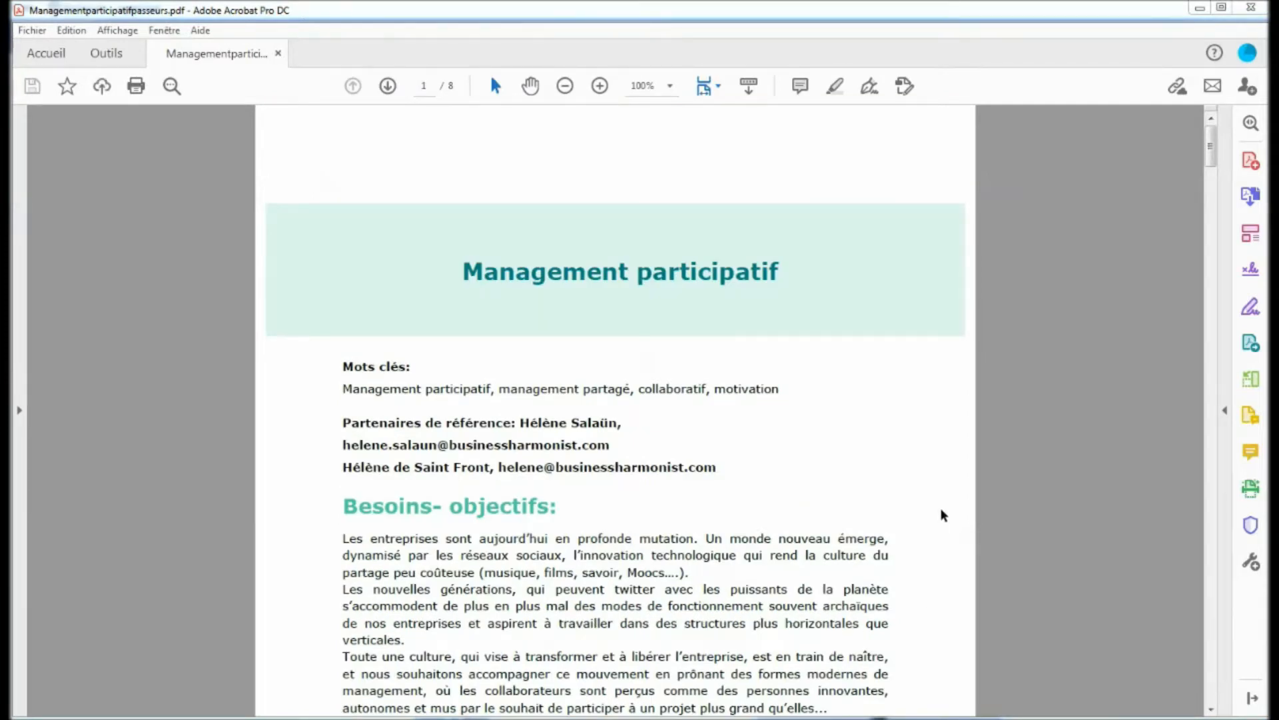
{"action": "scroll", "coordinate": [942, 511], "scroll_direction": "down", "scroll_amount": 5}
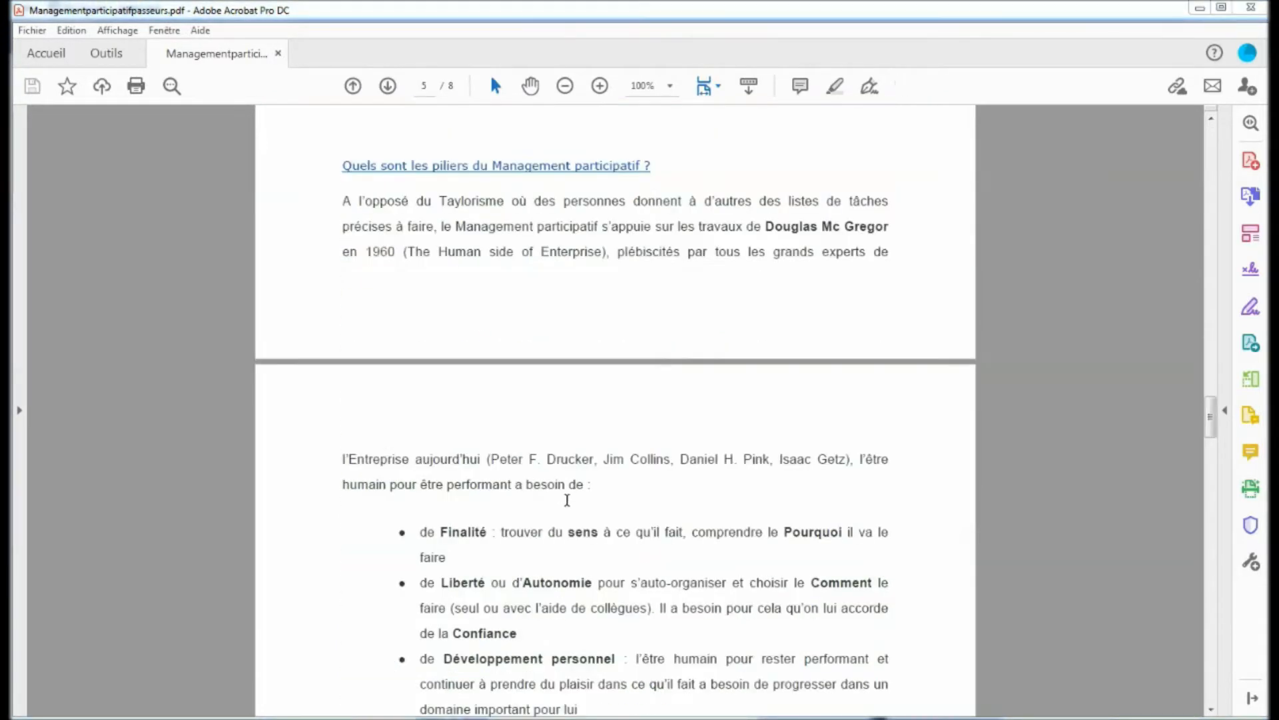
{"action": "scroll", "coordinate": [570, 496], "scroll_direction": "up", "scroll_amount": 6}
{"action": "scroll", "coordinate": [581, 498], "scroll_direction": "down", "scroll_amount": 1}
{"action": "scroll", "coordinate": [581, 498], "scroll_direction": "down", "scroll_amount": 20}
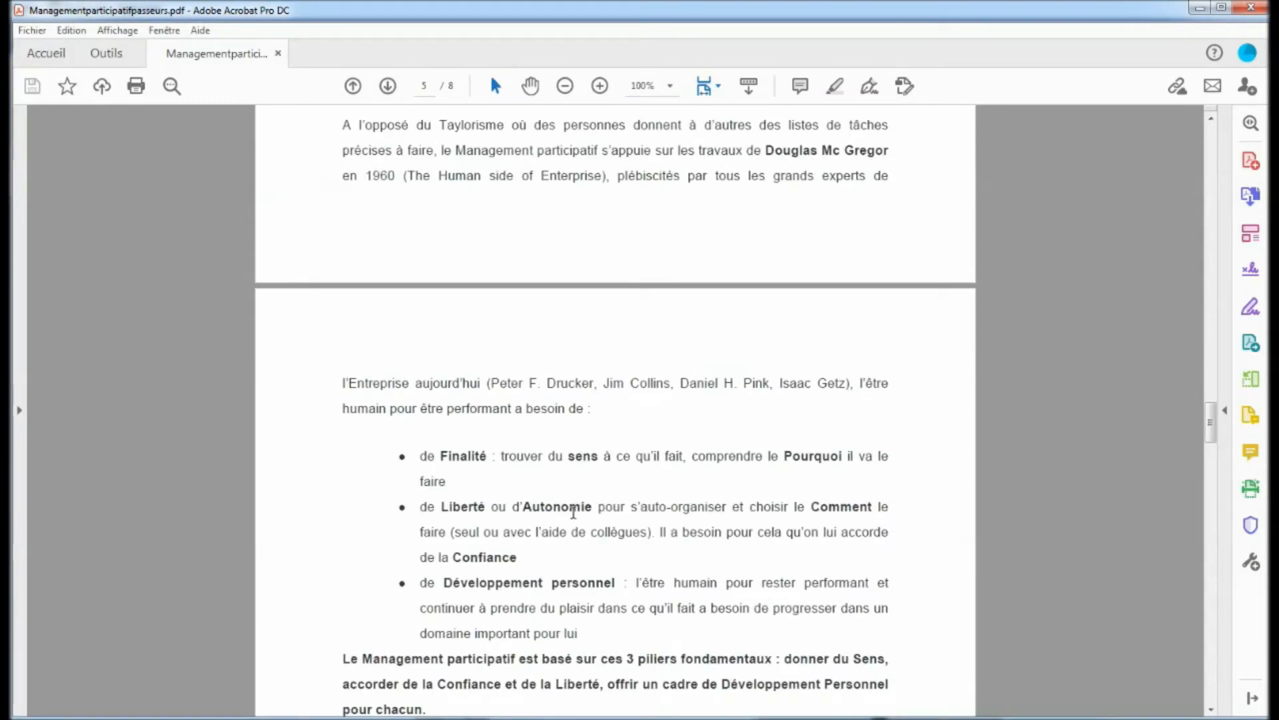
{"action": "scroll", "coordinate": [632, 562], "scroll_direction": "down", "scroll_amount": 20}
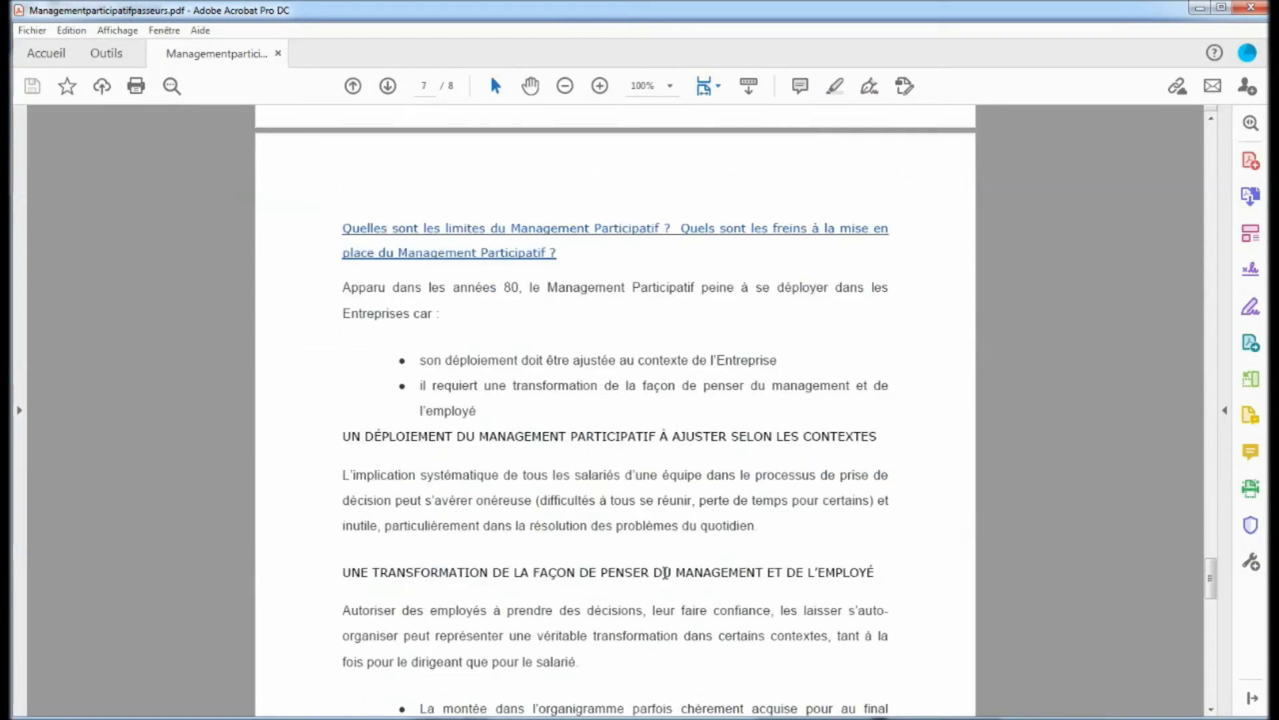
{"action": "scroll", "coordinate": [482, 415], "scroll_direction": "up", "scroll_amount": 2}
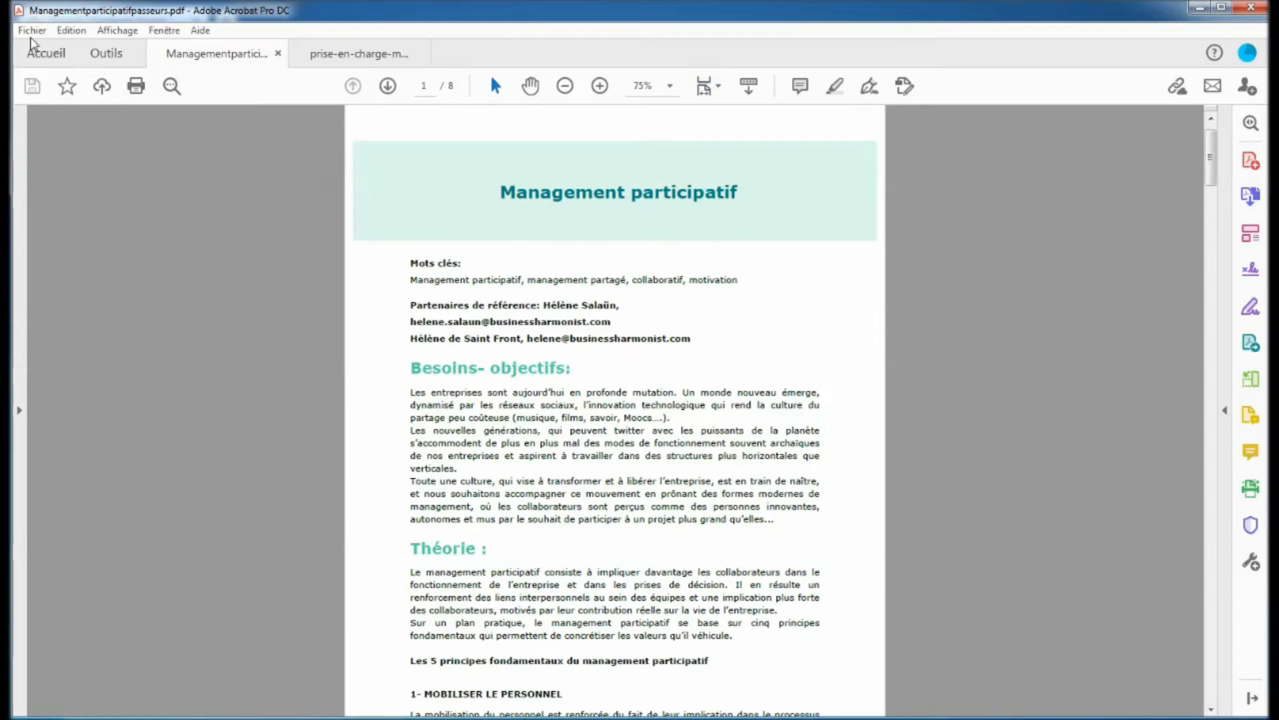
{"action": "scroll", "coordinate": [748, 519], "scroll_direction": "down", "scroll_amount": 20}
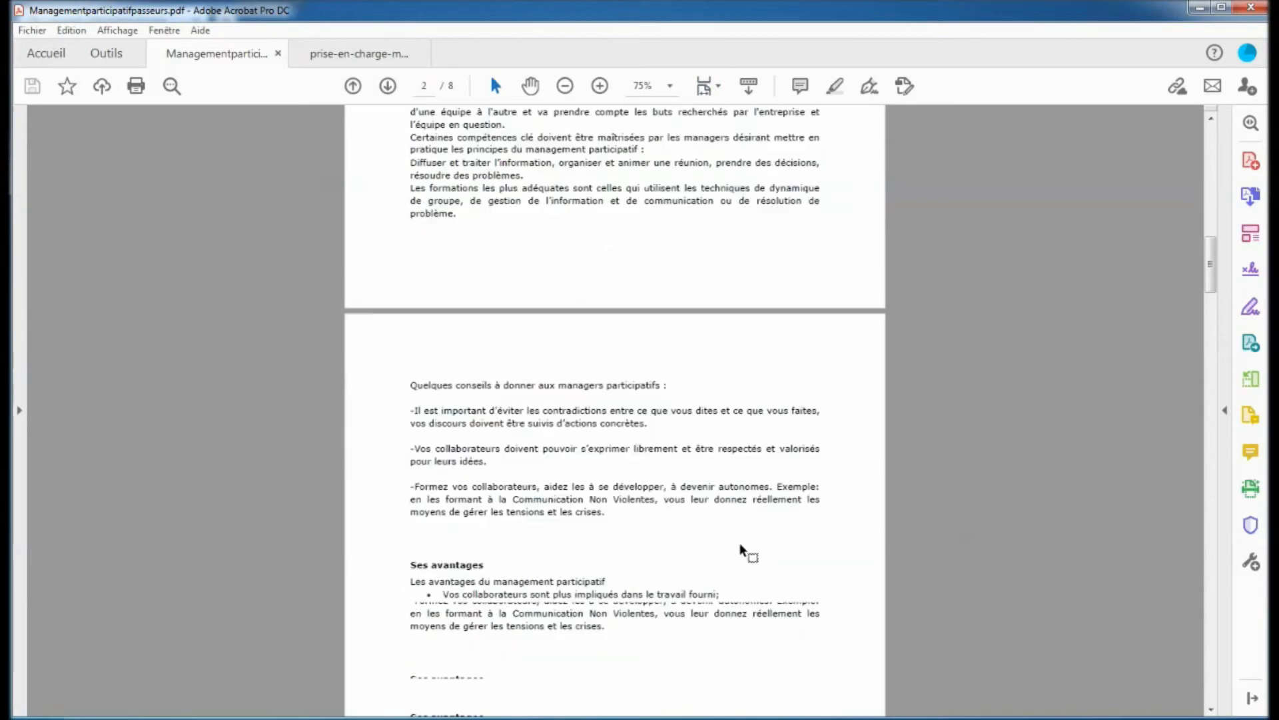
{"action": "scroll", "coordinate": [766, 509], "scroll_direction": "down", "scroll_amount": 20}
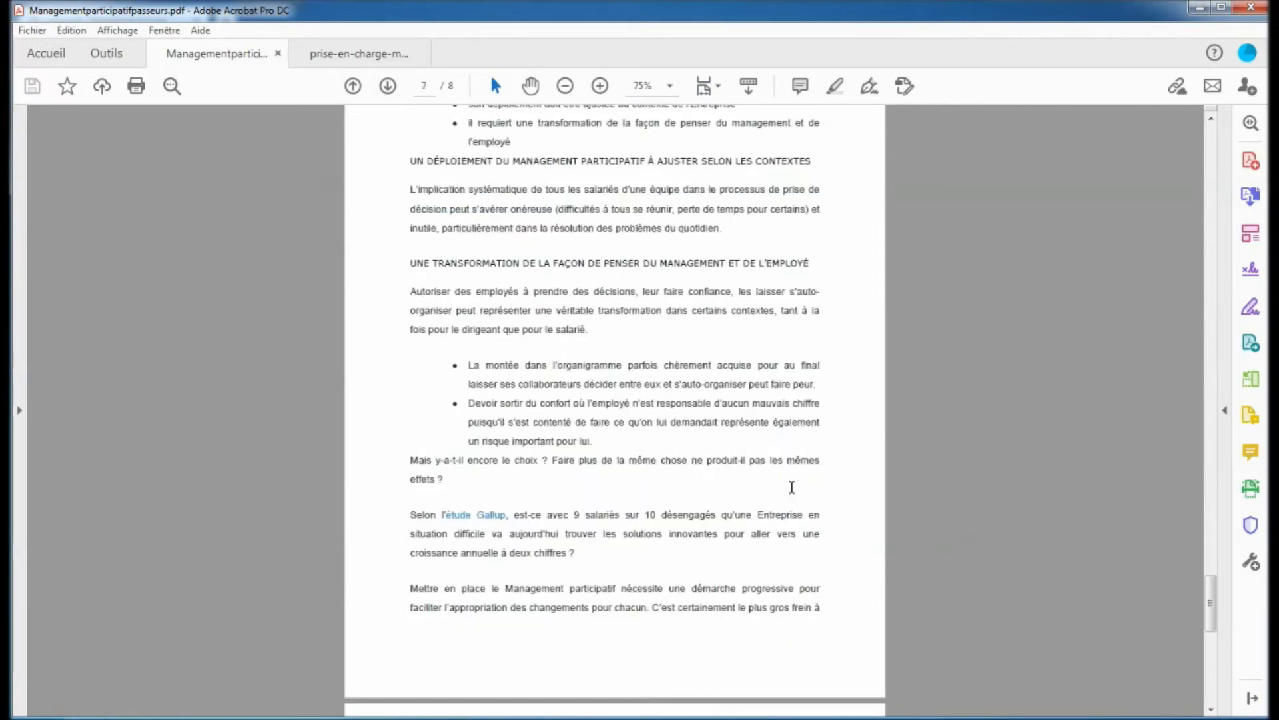
{"action": "scroll", "coordinate": [733, 475], "scroll_direction": "down", "scroll_amount": 1}
{"action": "scroll", "coordinate": [677, 483], "scroll_direction": "up", "scroll_amount": 12}
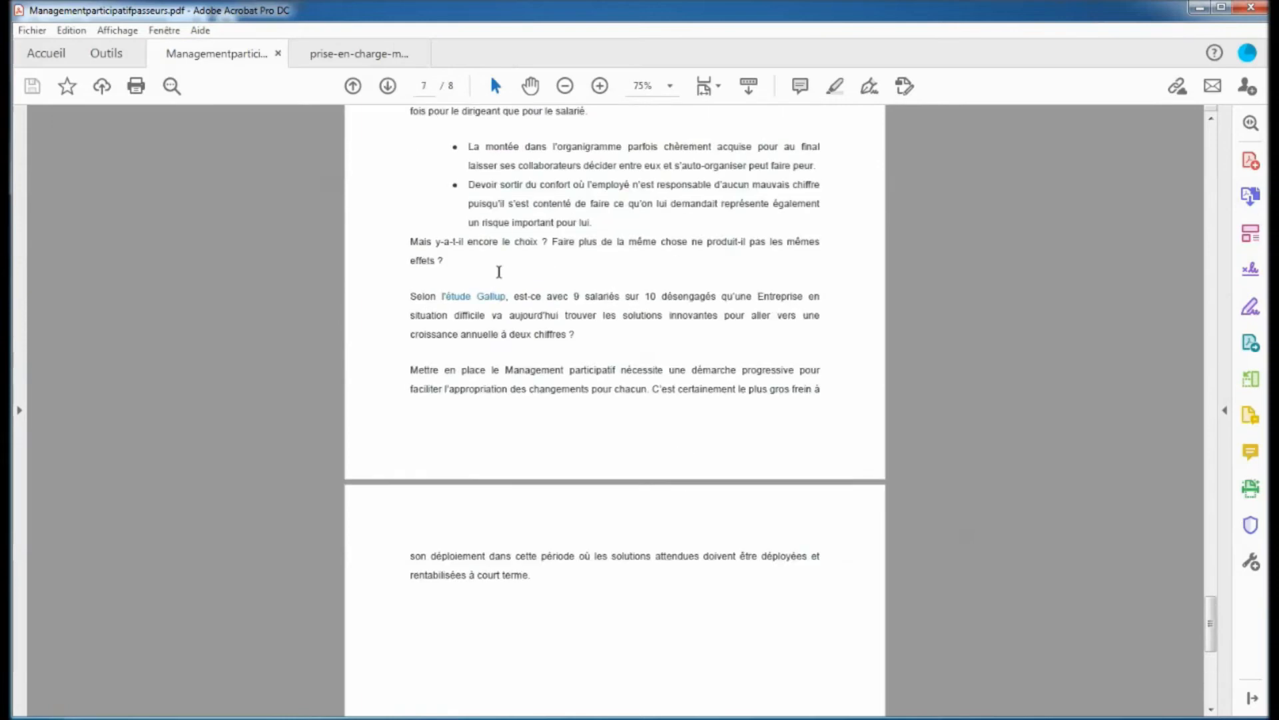
Print only pages 1 and 8 of the Management participatif document with PDFCreator.
{"action": "left_click", "coordinate": [32, 30]}
{"action": "left_click", "coordinate": [83, 271]}
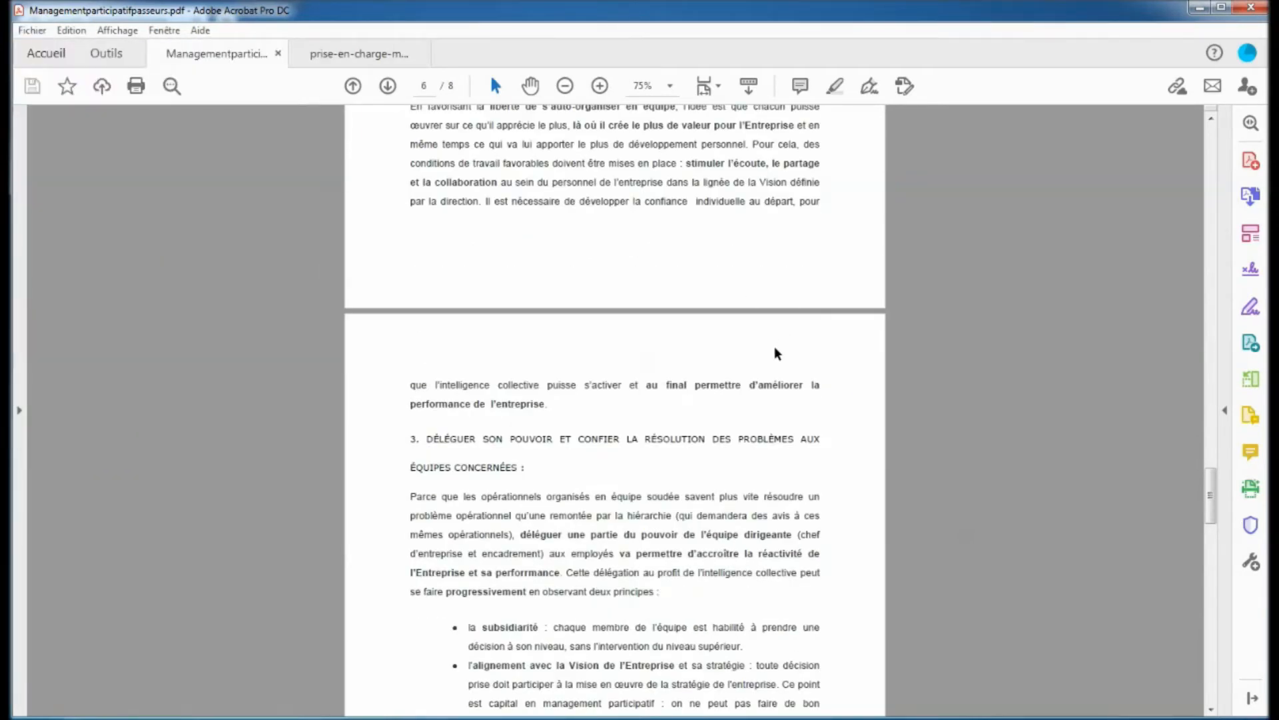
{"action": "left_click", "coordinate": [489, 265]}
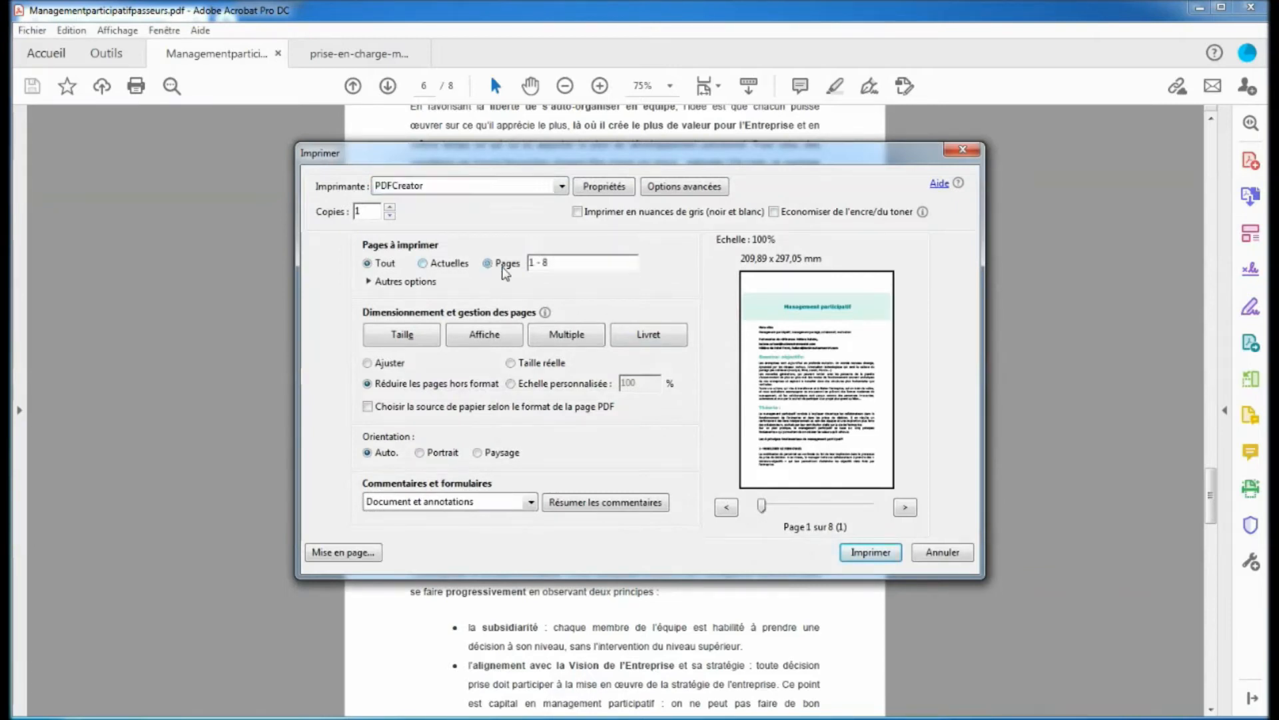
{"action": "type", "text": "01"}
{"action": "key", "text": "BackSpace"}
{"action": "key", "text": "BackSpace"}
{"action": "type", "text": "1,8"}
{"action": "left_click", "coordinate": [872, 553]}
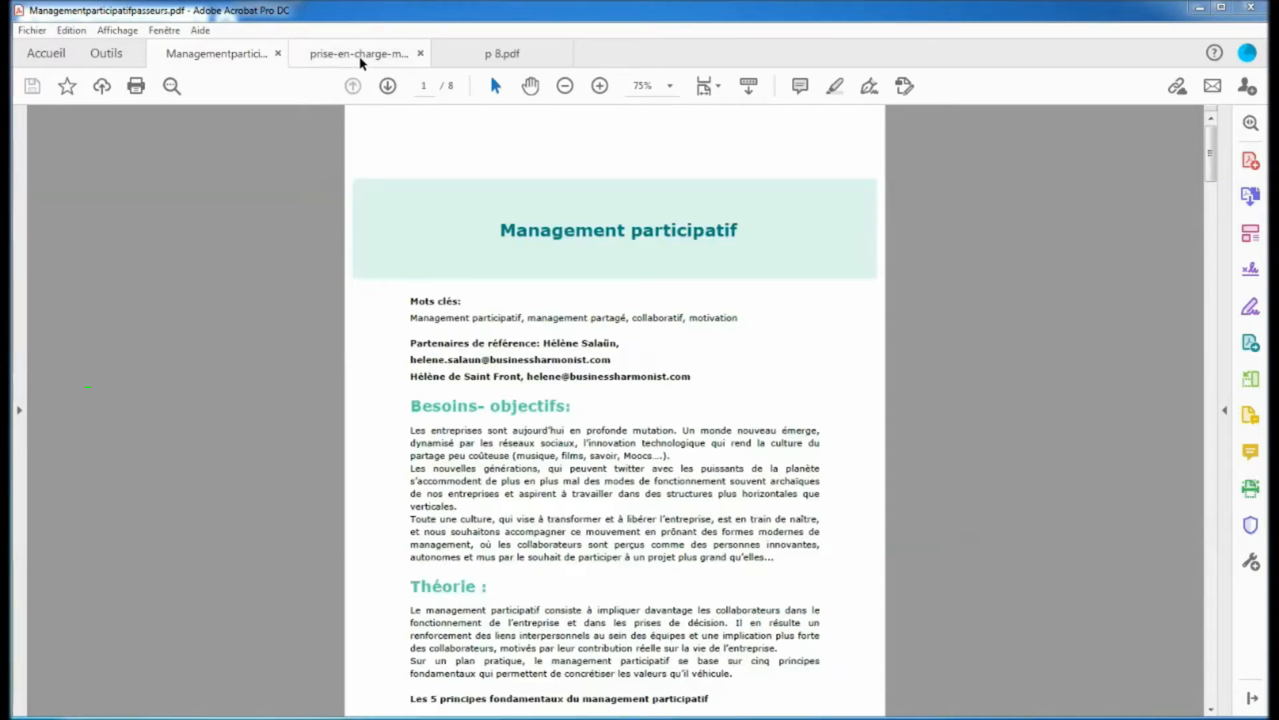
Dismiss the quick actions window for p 8.pdf and save the Management participatif extract as "management" in Z:\PDF\Découpage.
{"action": "left_click", "coordinate": [363, 54]}
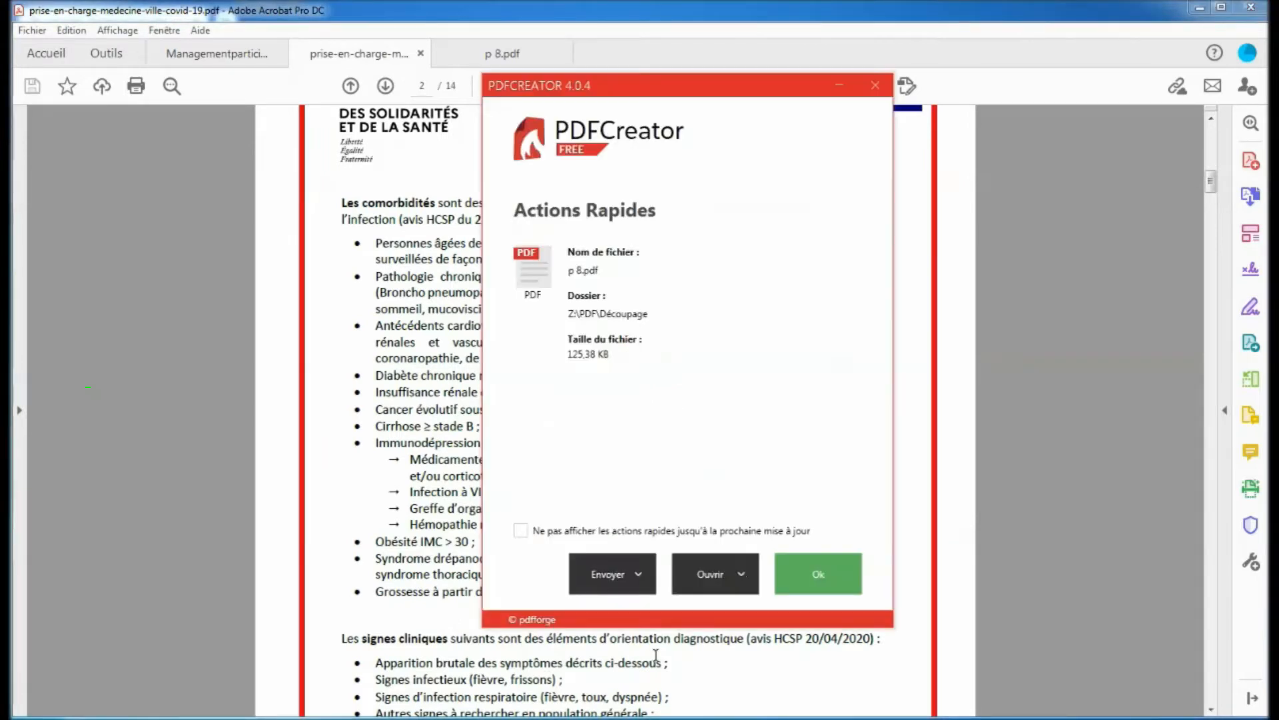
{"action": "left_click", "coordinate": [824, 592]}
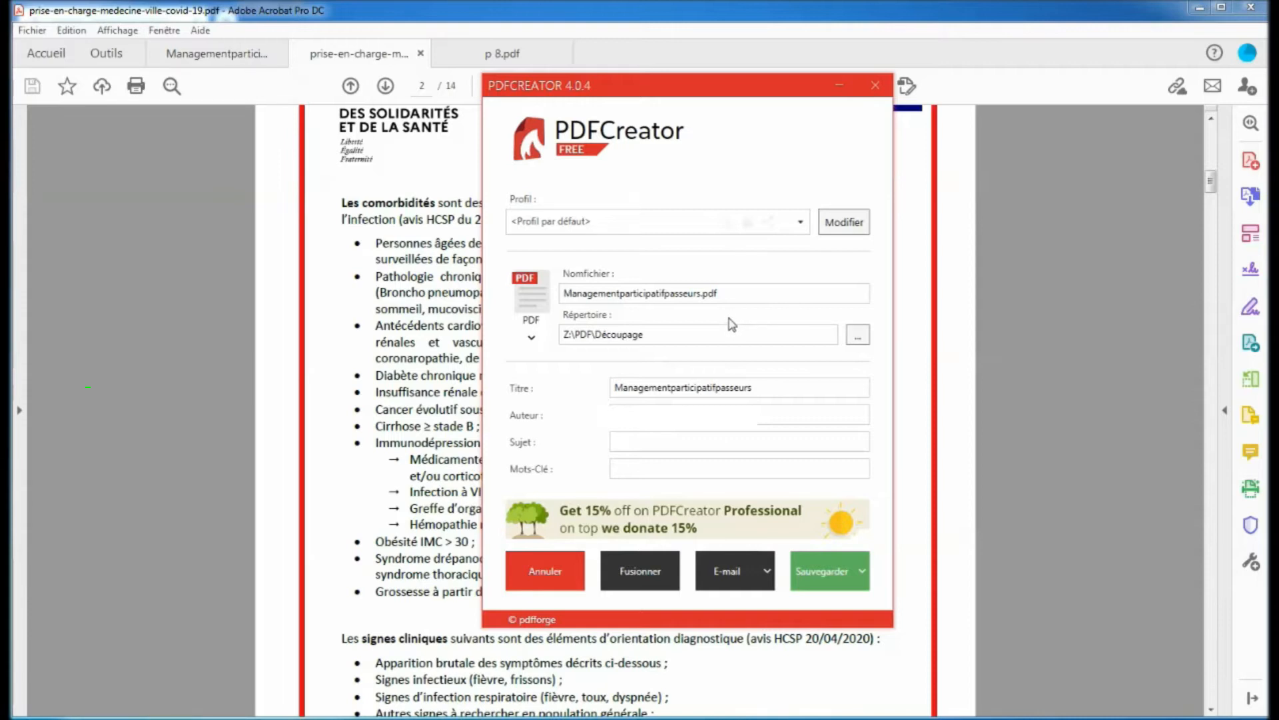
{"action": "left_click_drag", "start_coordinate": [749, 293], "coordinate": [559, 291]}
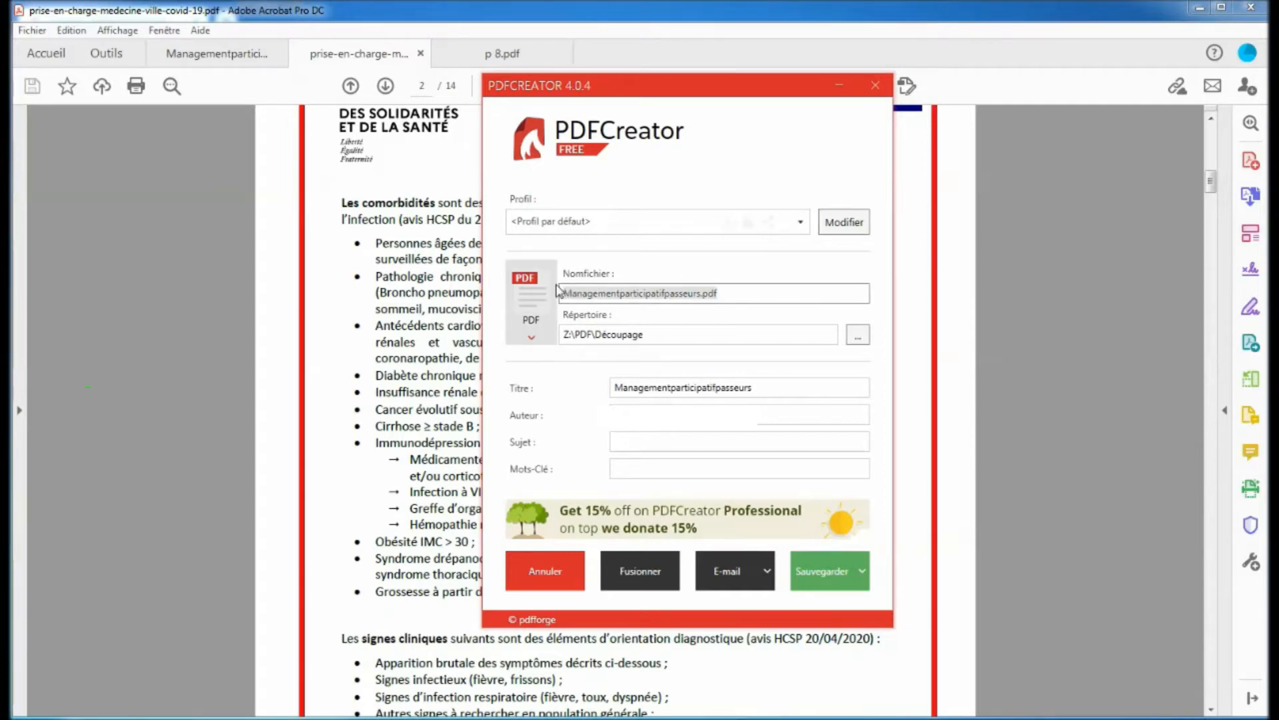
{"action": "type", "text": "management"}
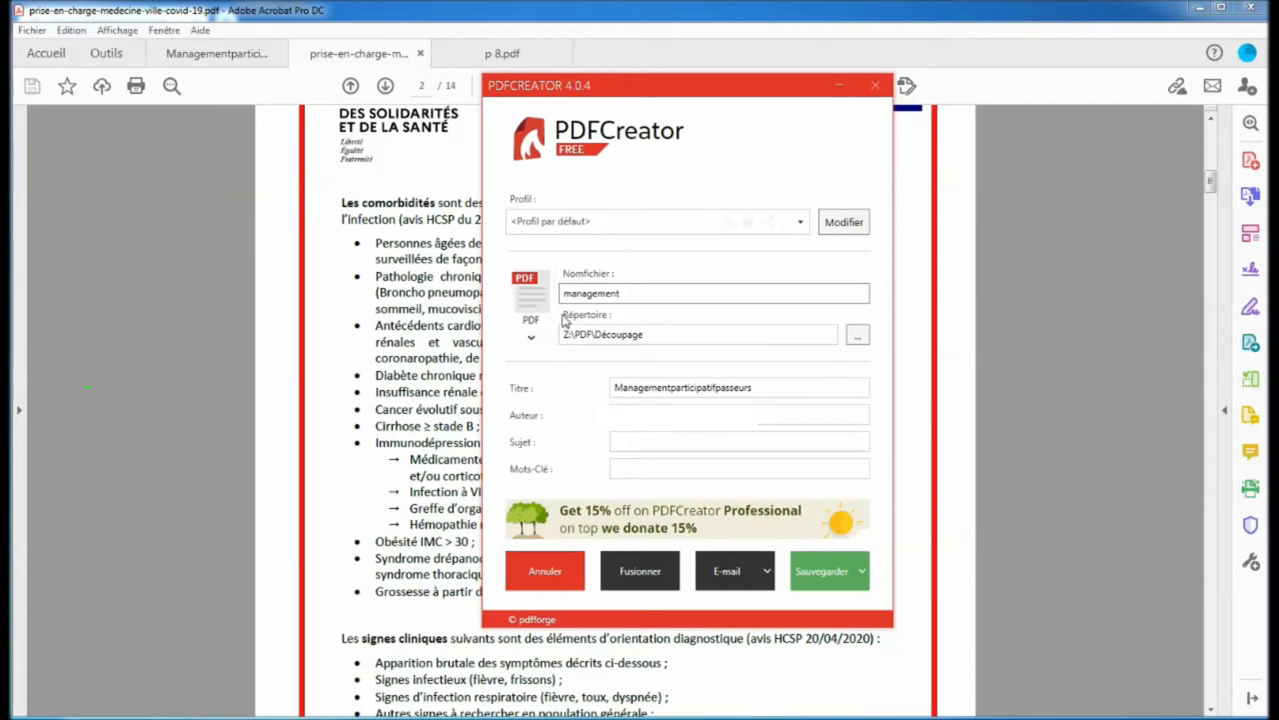
{"action": "left_click", "coordinate": [821, 587]}
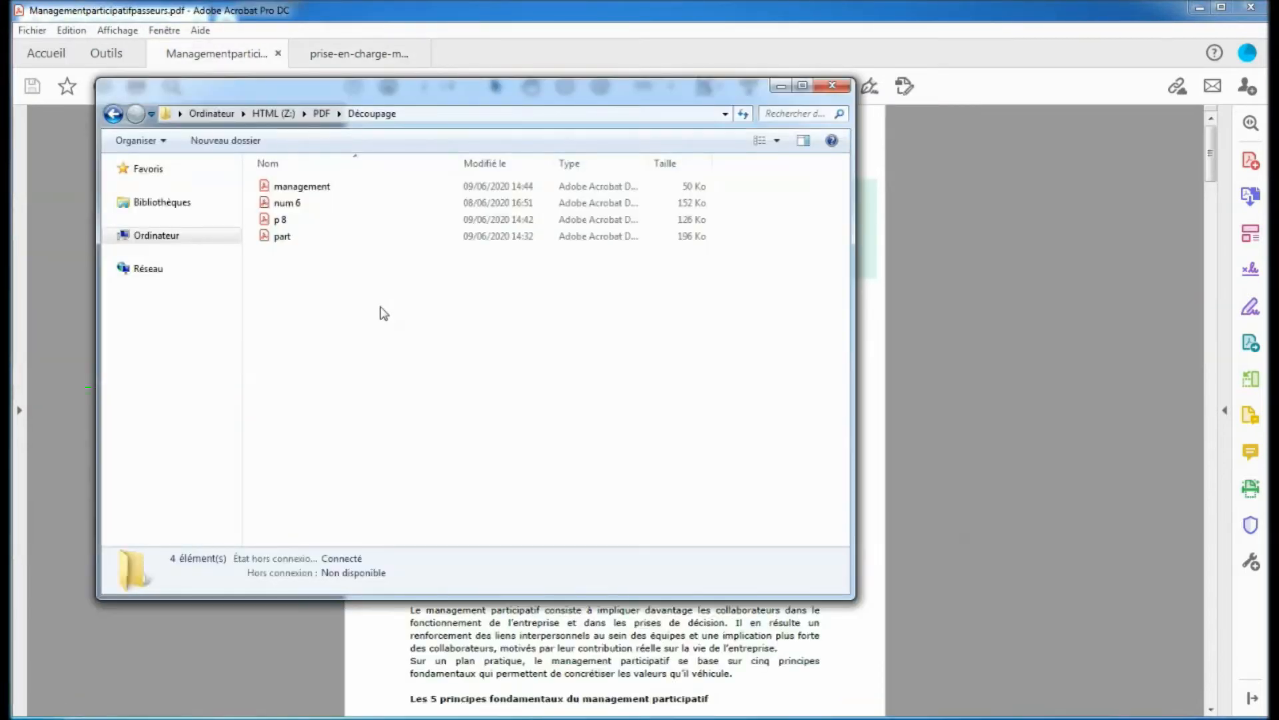
Open the management, num 6, p 8 and part PDFs together from the Découpage folder in Adobe Acrobat.
{"action": "left_click", "coordinate": [321, 189]}
{"action": "left_click", "coordinate": [306, 205]}
{"action": "left_click", "coordinate": [300, 223]}
{"action": "left_click", "coordinate": [294, 239]}
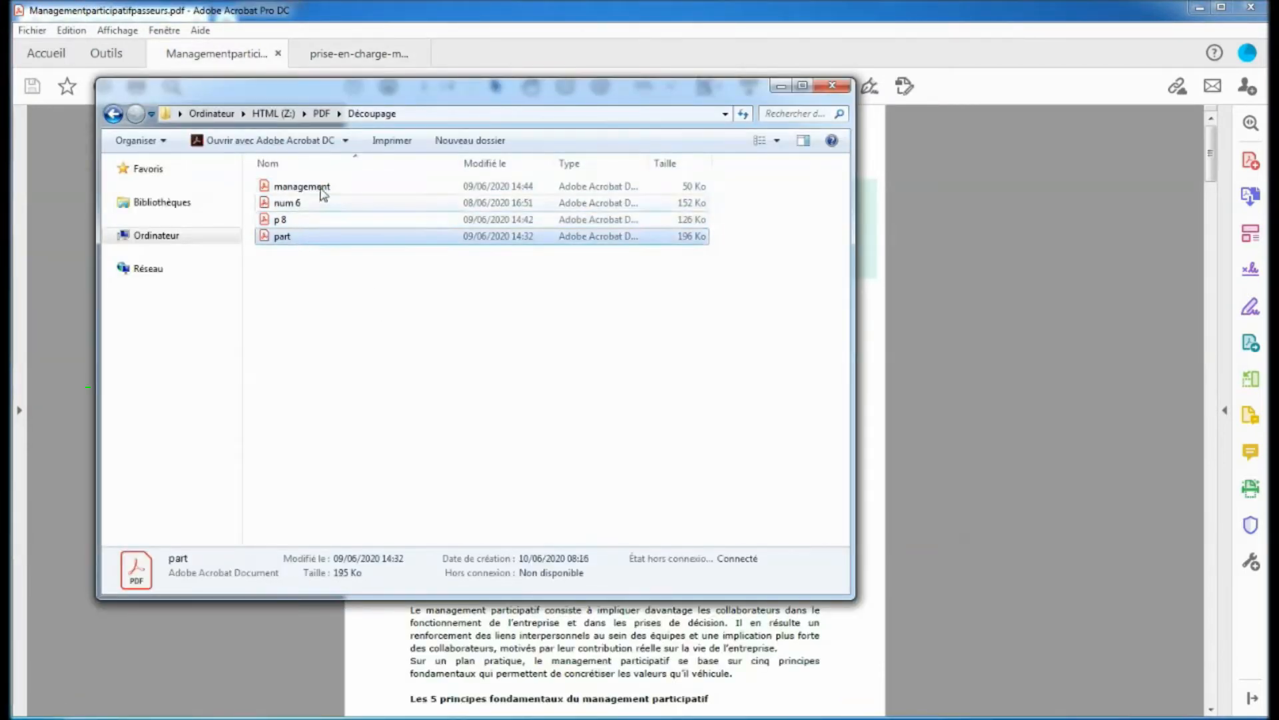
{"action": "double_click", "coordinate": [324, 191]}
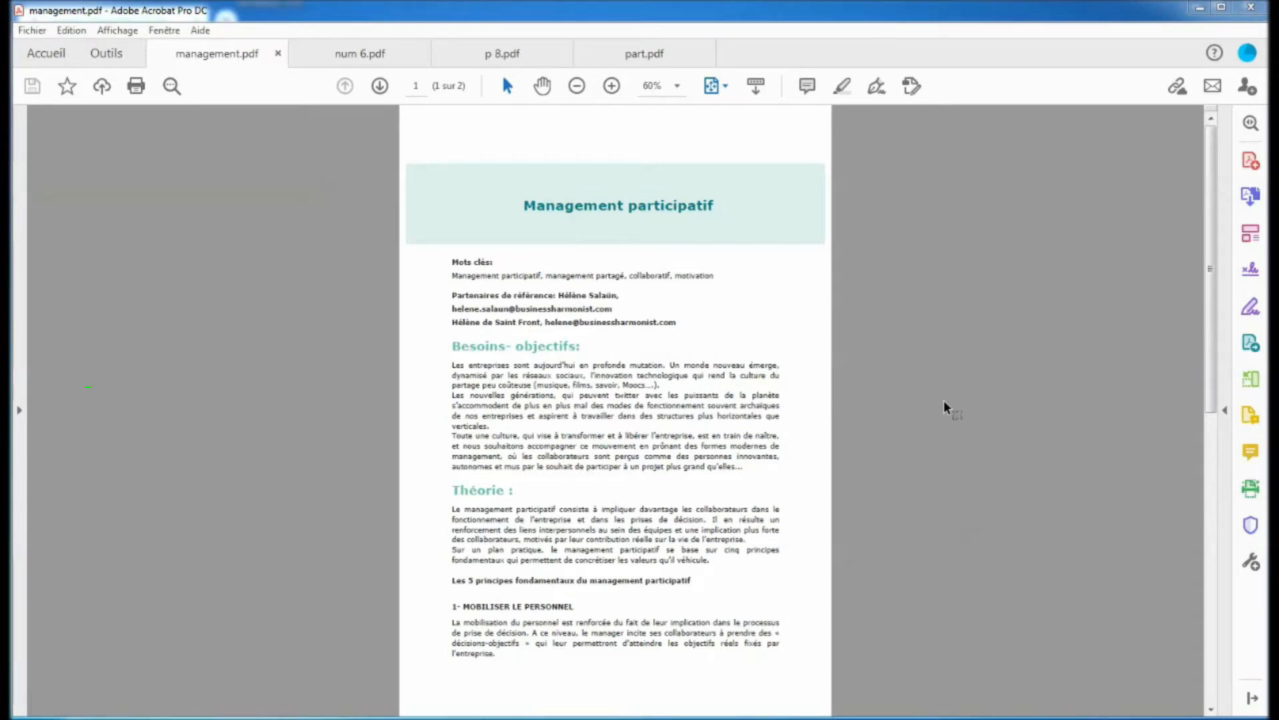
Look over num 6.pdf, p 8.pdf and part.pdf, and check the first and last pages of management.pdf.
{"action": "left_click", "coordinate": [364, 53]}
{"action": "left_click", "coordinate": [473, 59]}
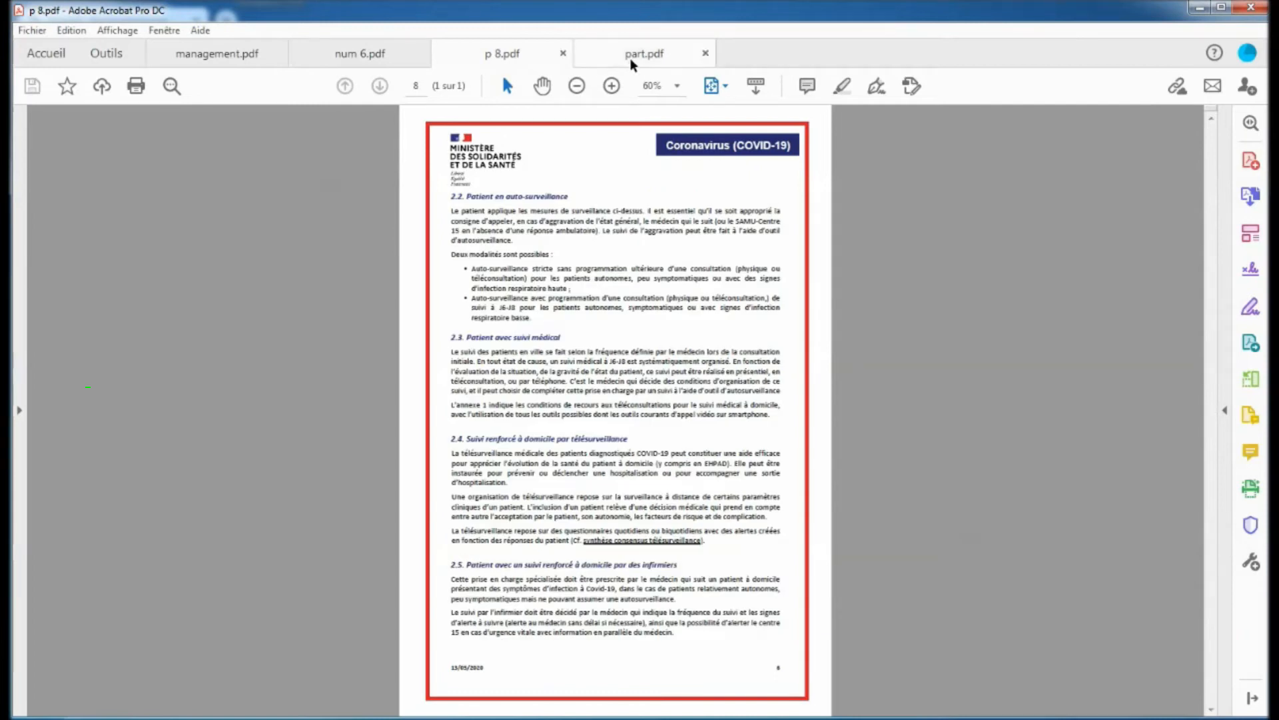
{"action": "left_click", "coordinate": [631, 57]}
{"action": "left_click", "coordinate": [245, 54]}
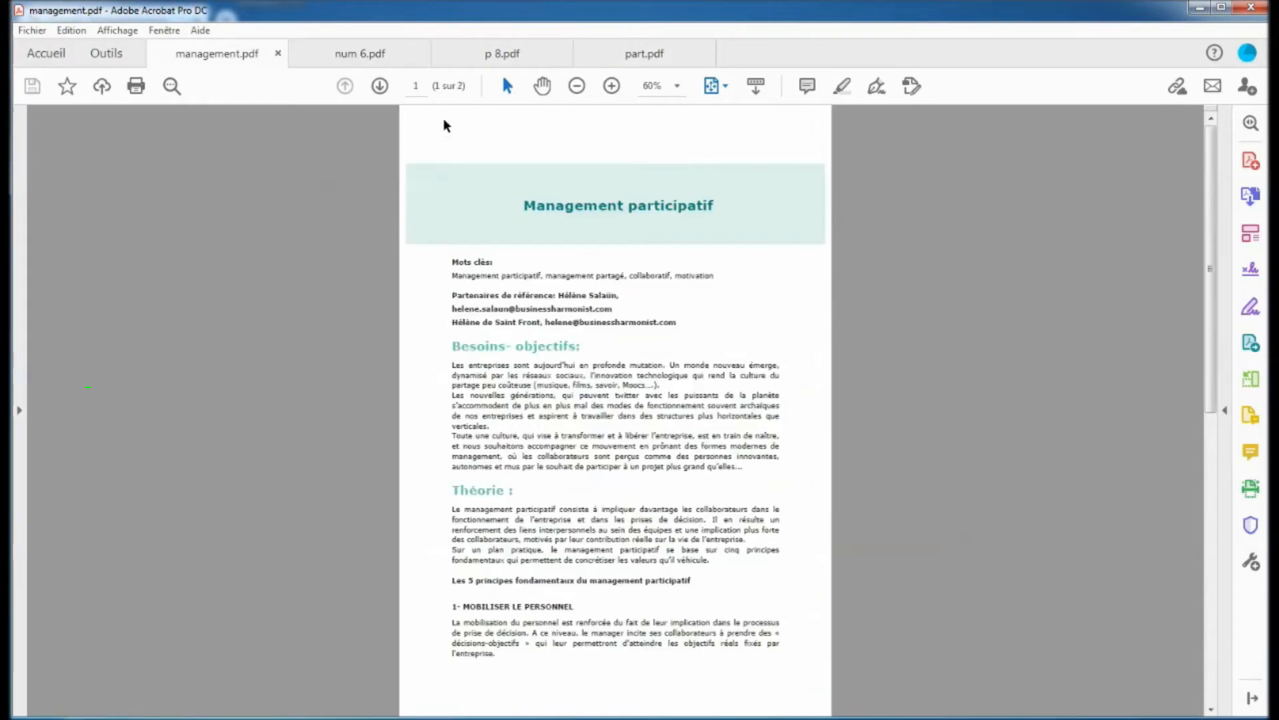
{"action": "key", "text": "End"}
{"action": "key", "text": "Home"}
{"action": "key", "text": "End"}
{"action": "key", "text": "Home"}
Print all of management.pdf with PDFCreator, send the job to the merge list and return to Acrobat.
{"action": "left_click", "coordinate": [32, 30]}
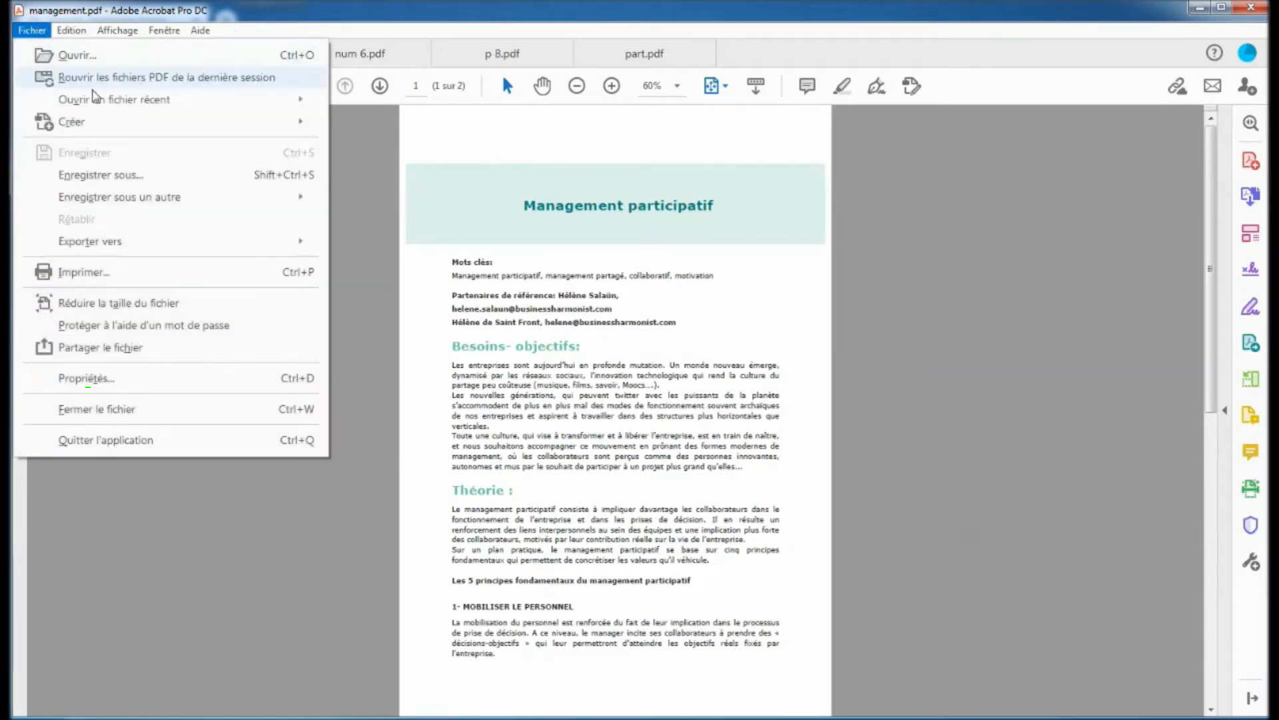
{"action": "left_click", "coordinate": [129, 274]}
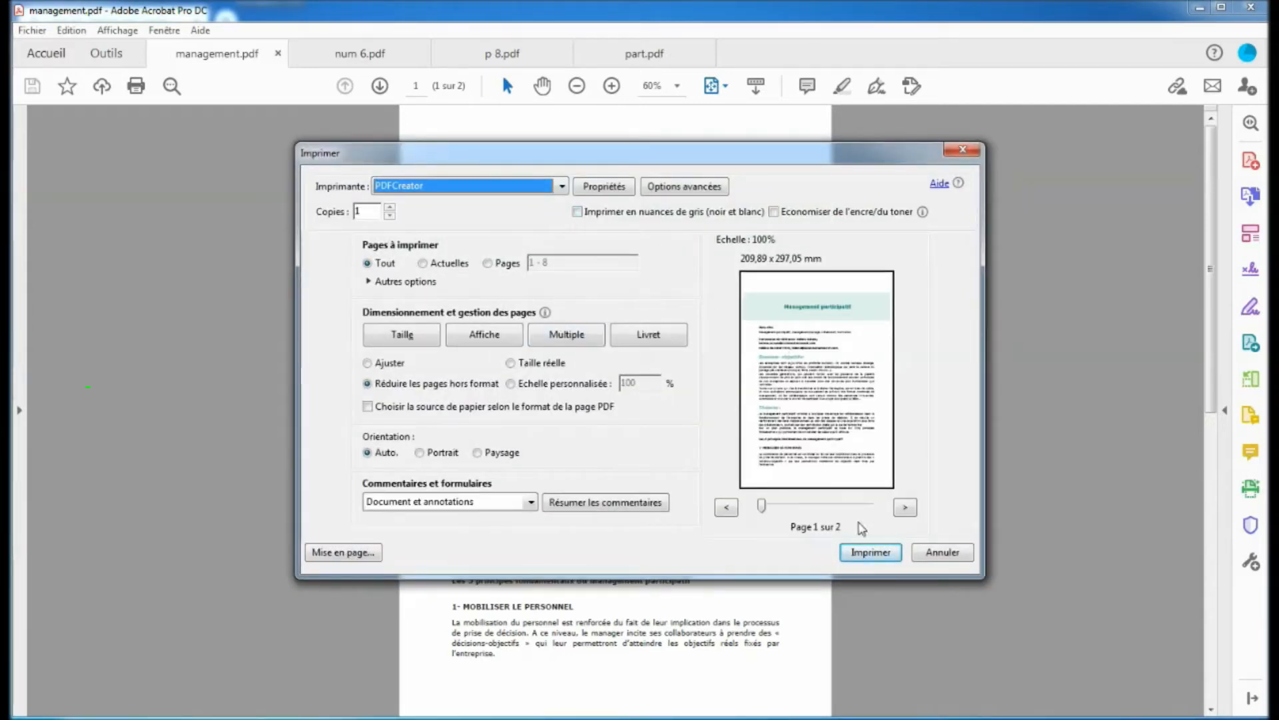
{"action": "left_click", "coordinate": [872, 552]}
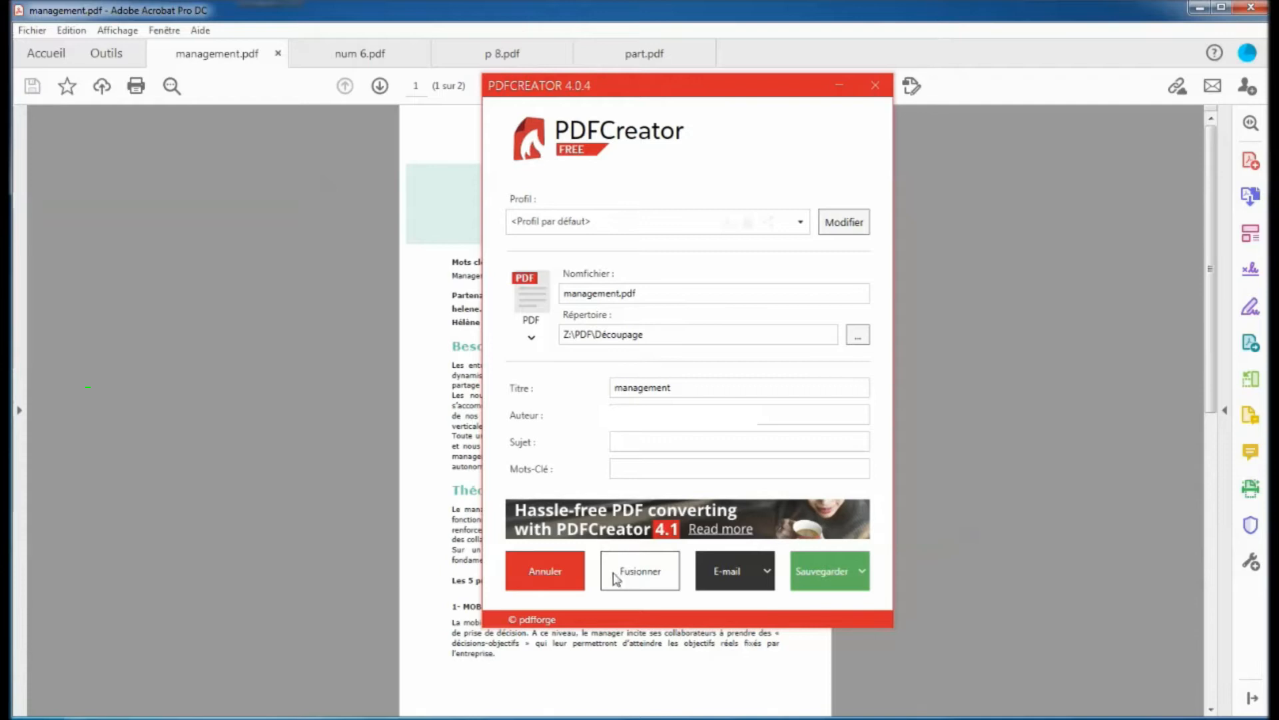
{"action": "left_click", "coordinate": [641, 577]}
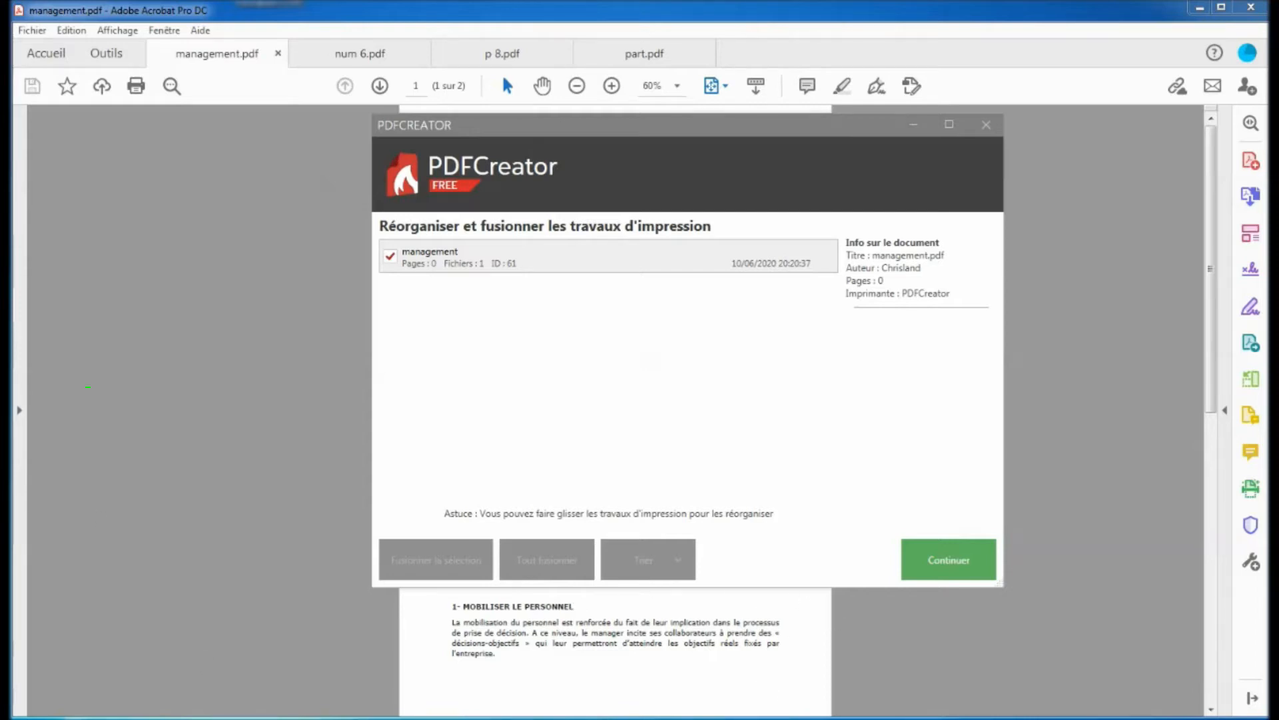
{"action": "left_click", "coordinate": [242, 296]}
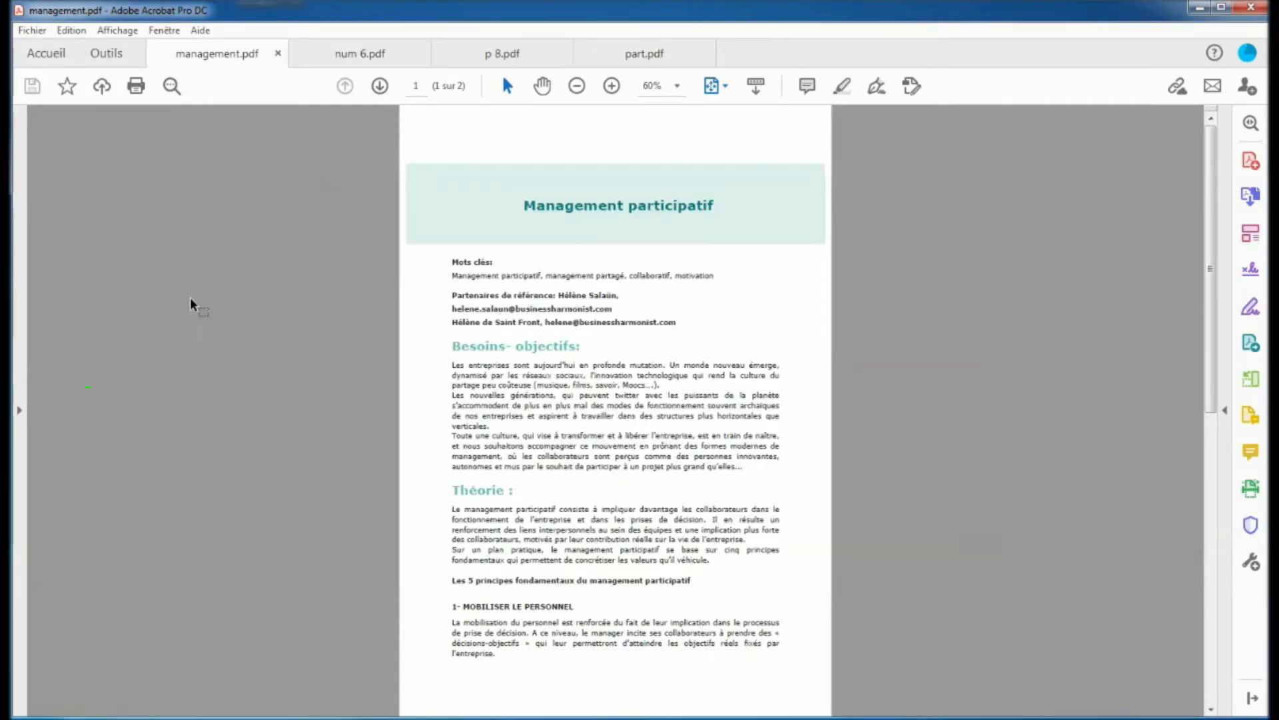
Print num 6.pdf with PDFCreator to add it to the merge list.
{"action": "left_click", "coordinate": [325, 56]}
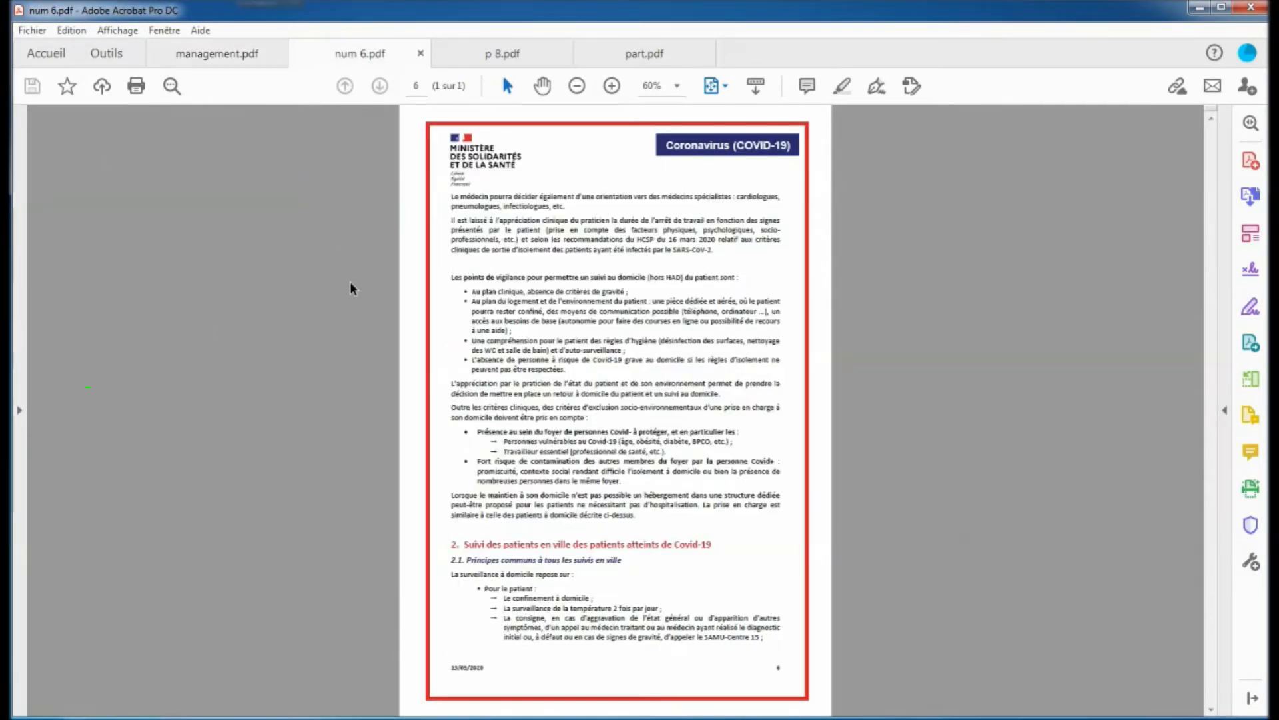
{"action": "left_click", "coordinate": [31, 30]}
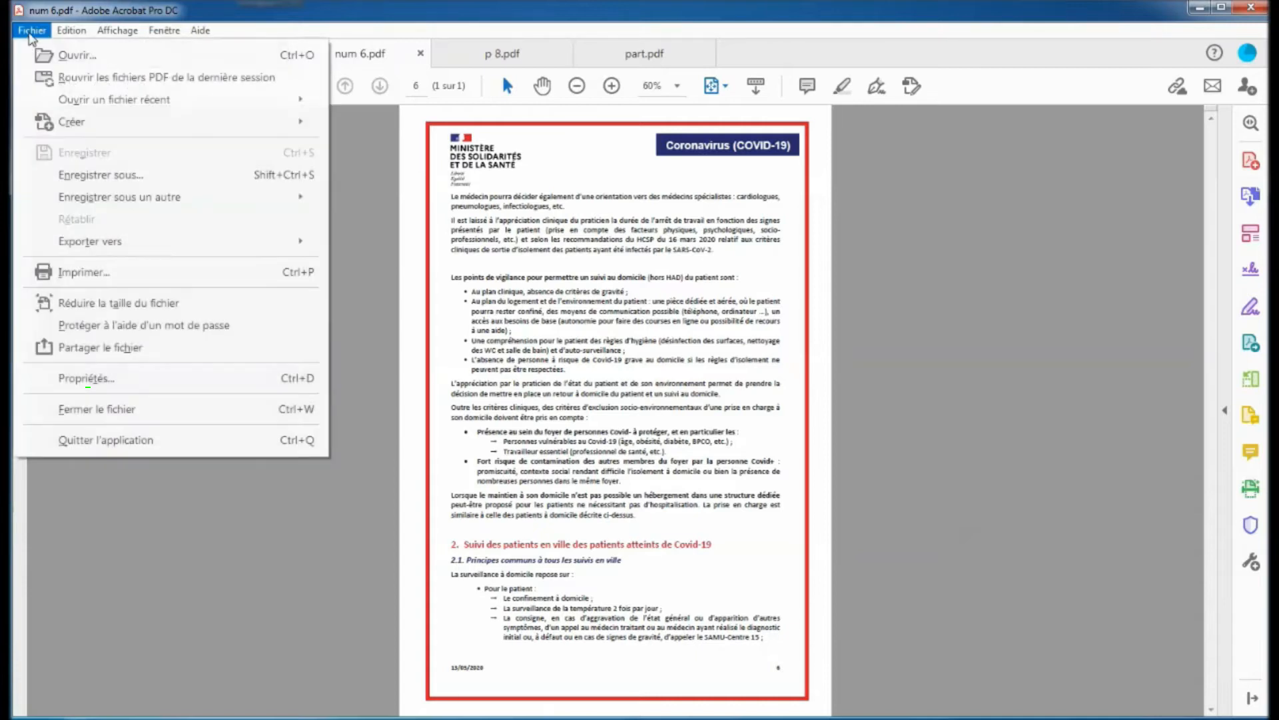
{"action": "left_click", "coordinate": [138, 278]}
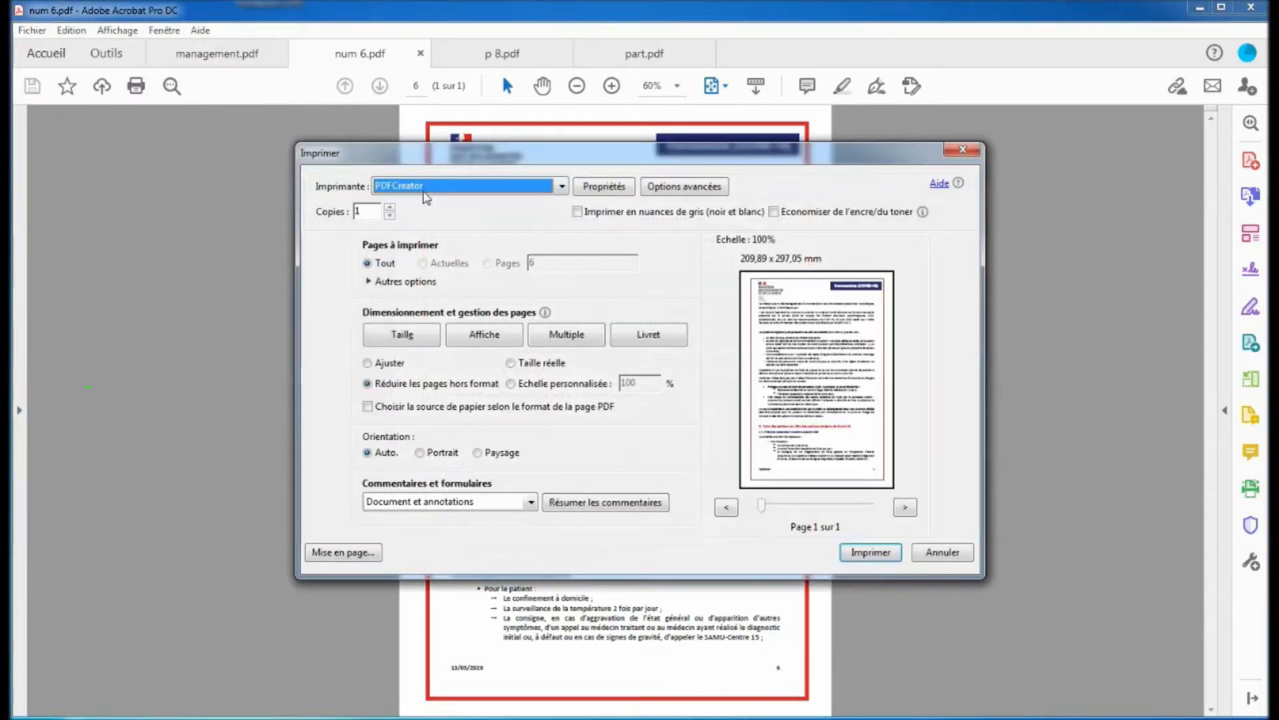
{"action": "left_click", "coordinate": [866, 545]}
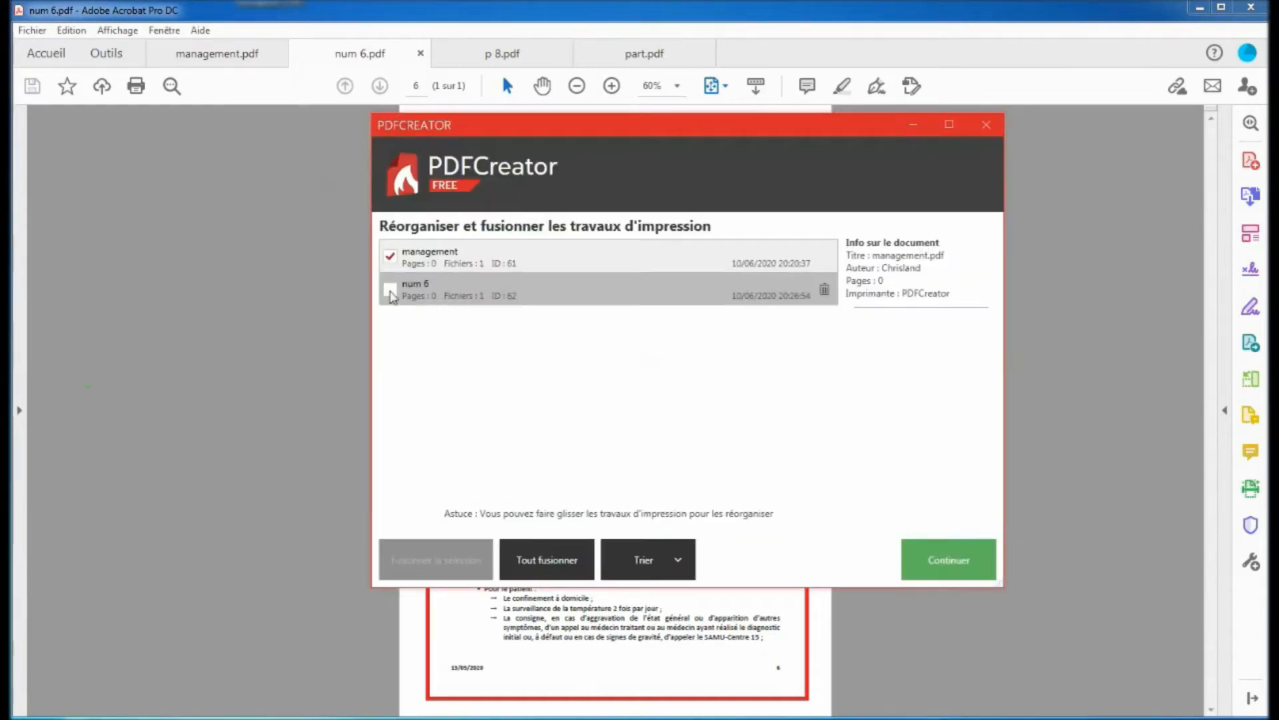
{"action": "left_click", "coordinate": [1073, 517]}
Print p 8.pdf with PDFCreator to add it to the merge list.
{"action": "left_click", "coordinate": [498, 57]}
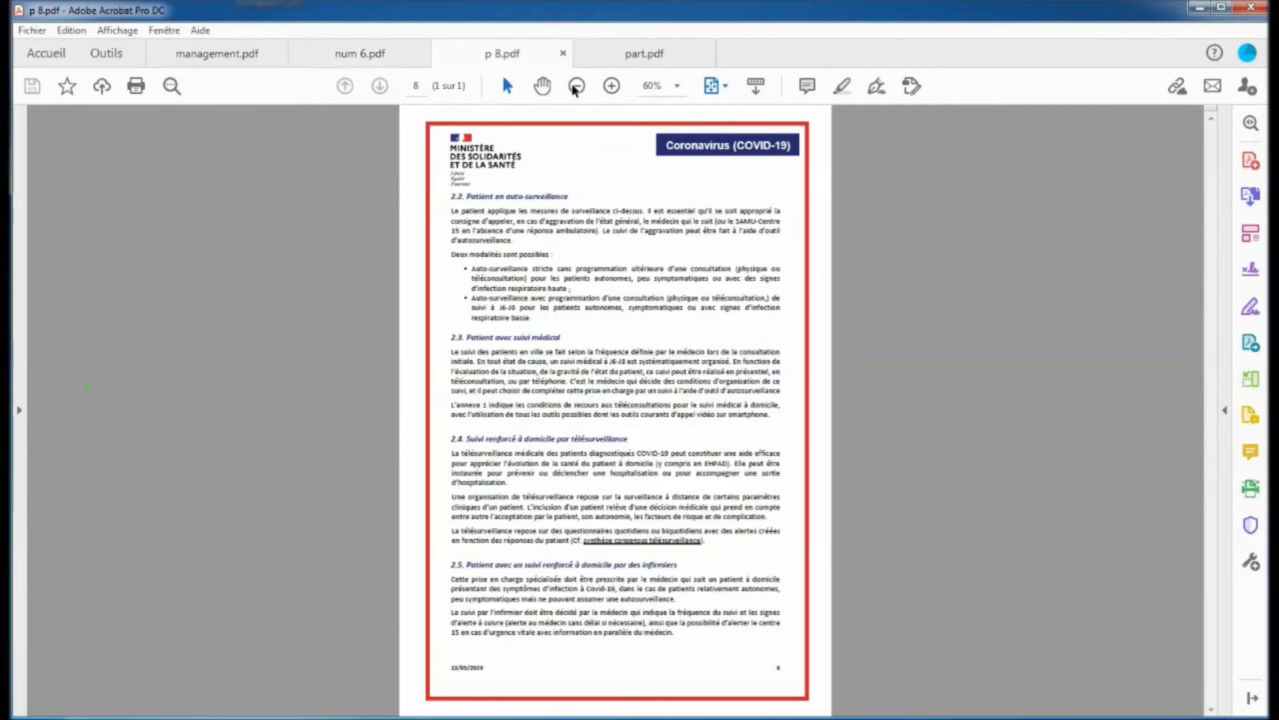
{"action": "key", "text": "ctrl+Tab"}
{"action": "left_click", "coordinate": [489, 51]}
{"action": "left_click", "coordinate": [32, 30]}
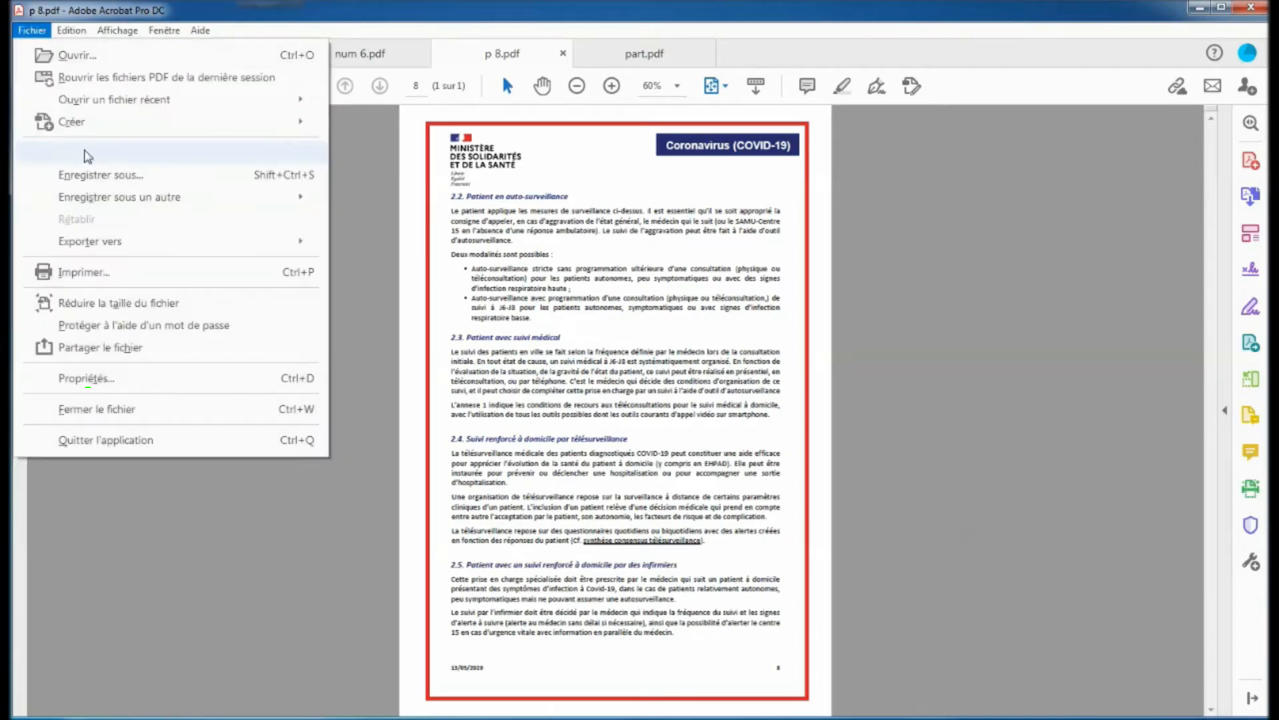
{"action": "left_click", "coordinate": [100, 272]}
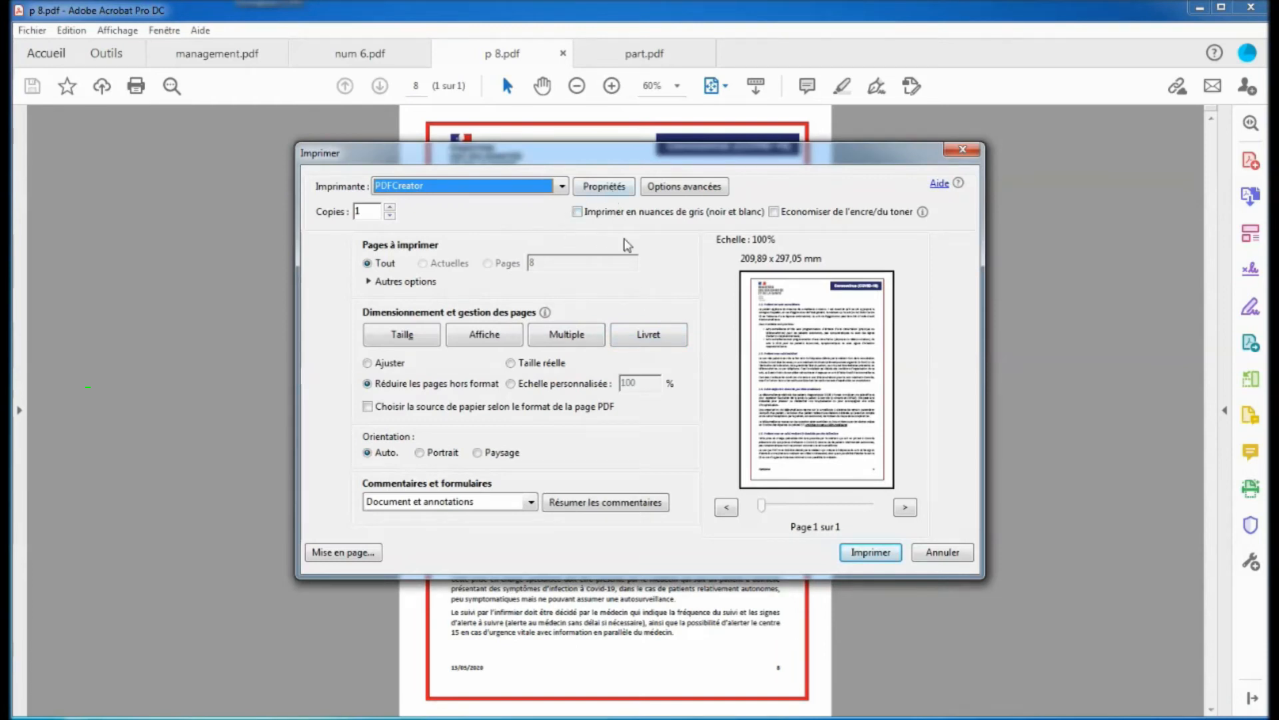
{"action": "left_click", "coordinate": [871, 550]}
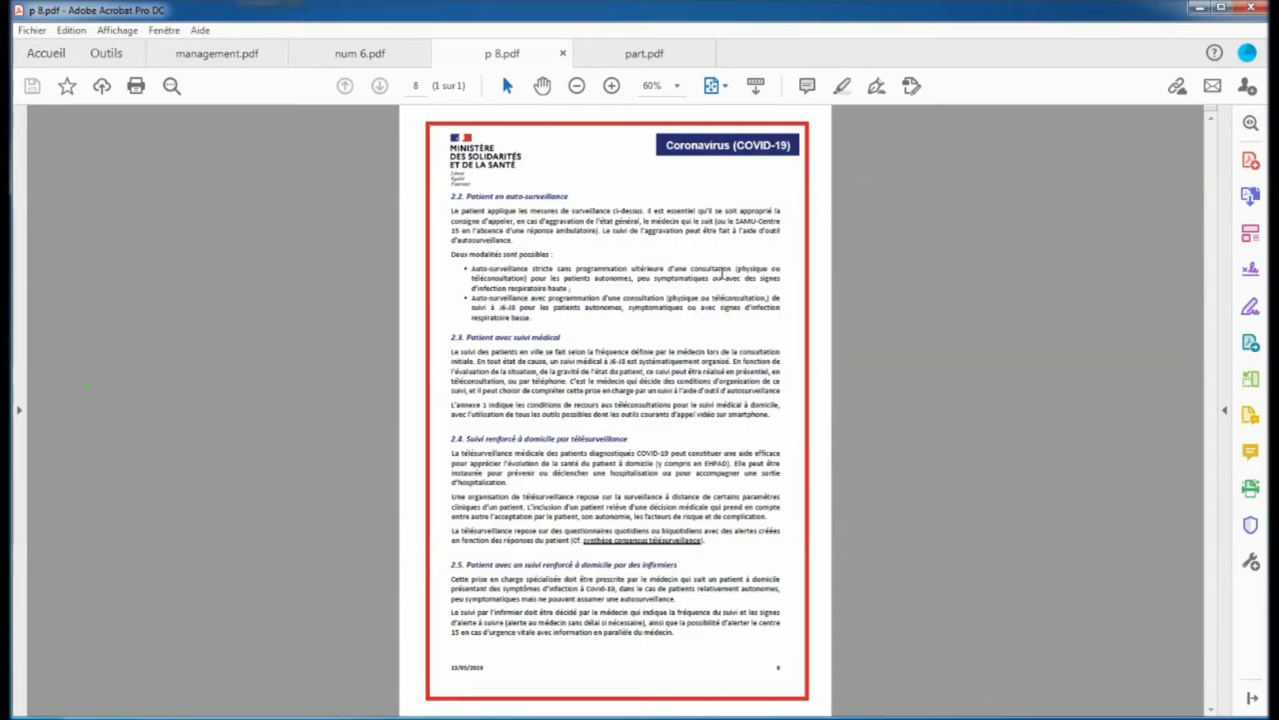
Print all pages of part.pdf with PDFCreator to add it to the merge list.
{"action": "left_click", "coordinate": [649, 53]}
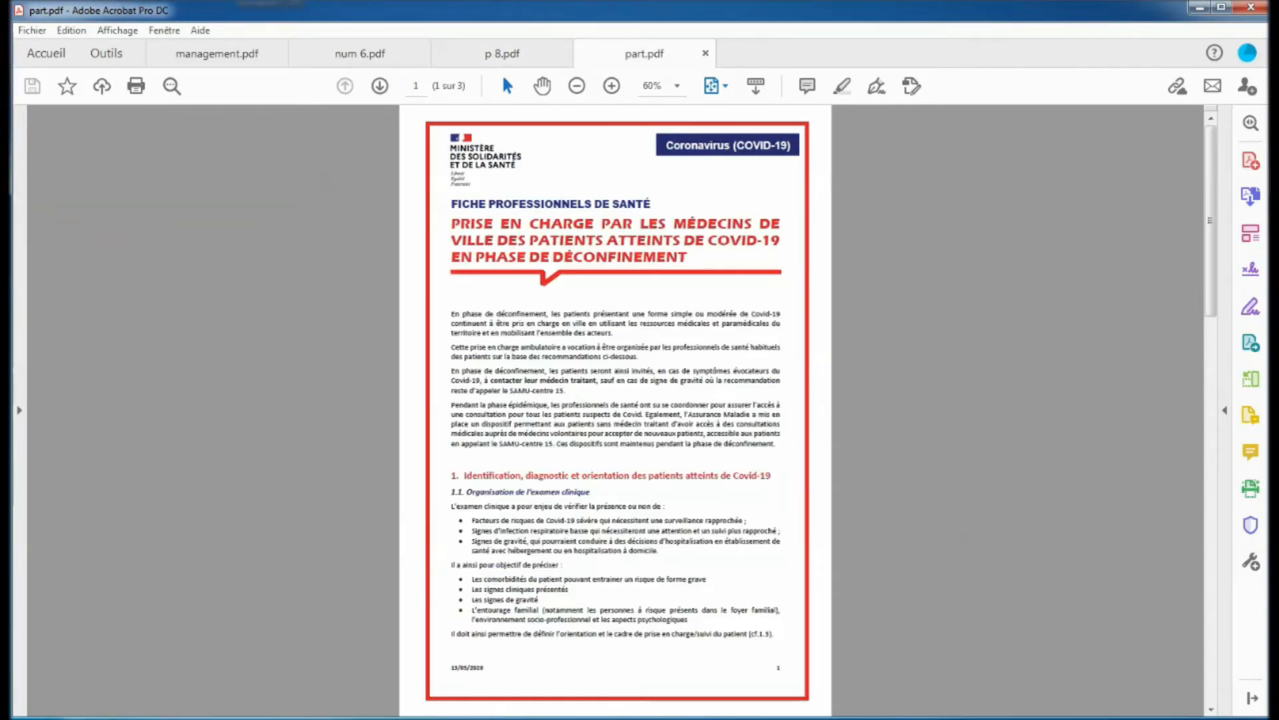
{"action": "left_click", "coordinate": [32, 30]}
{"action": "left_click", "coordinate": [74, 274]}
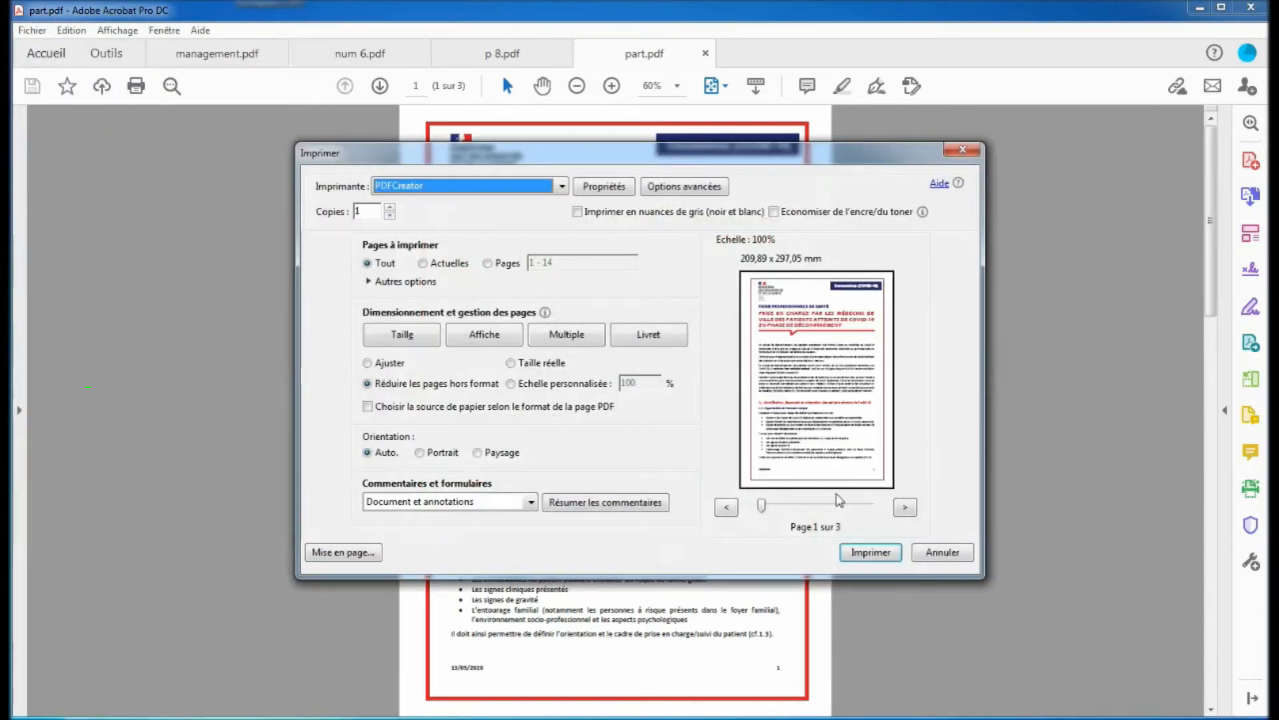
{"action": "left_click", "coordinate": [866, 553]}
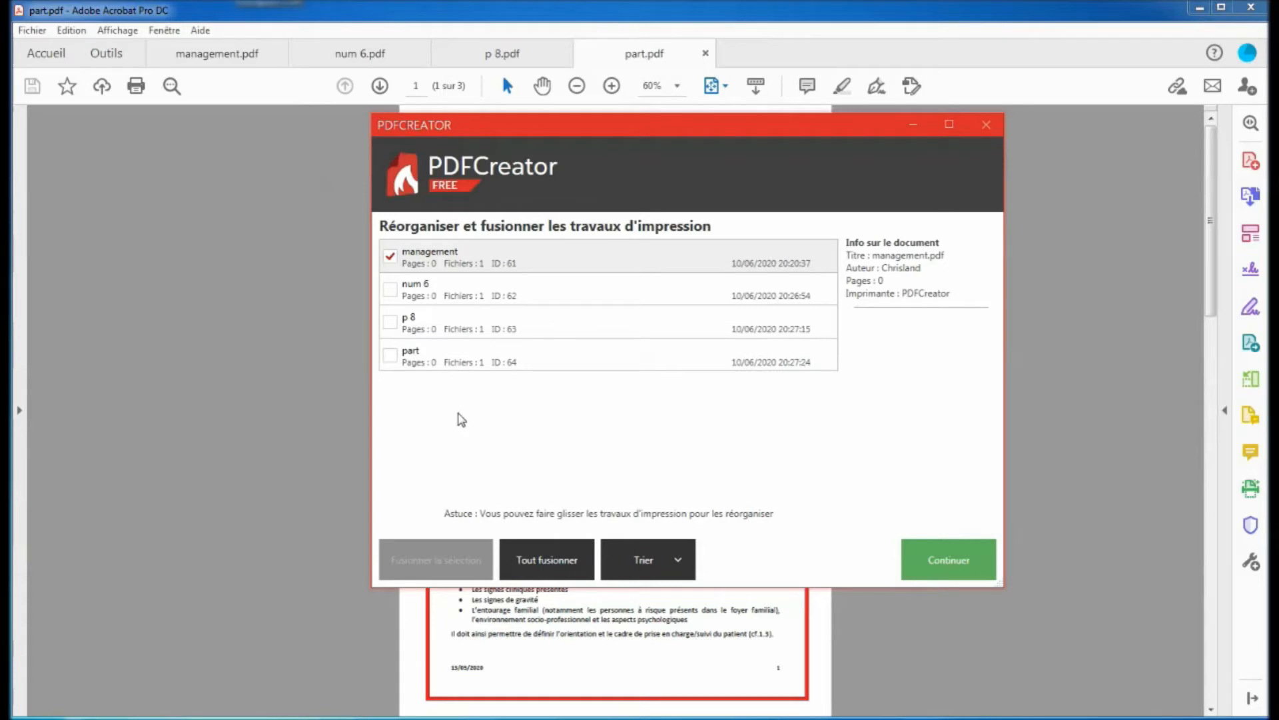
Select the num 6, p 8 and part jobs alongside management in the merge list and view the available sort orders.
{"action": "left_click", "coordinate": [391, 292]}
{"action": "left_click", "coordinate": [390, 322]}
{"action": "left_click", "coordinate": [389, 355]}
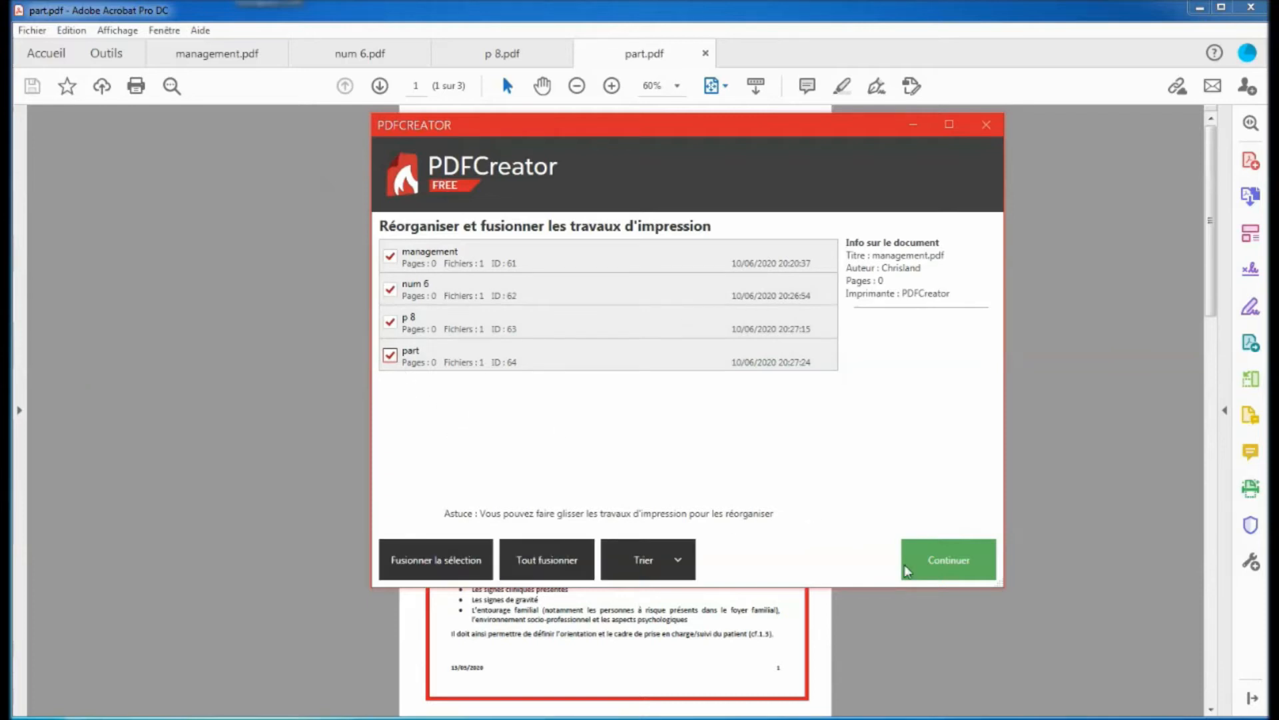
{"action": "left_click", "coordinate": [590, 566]}
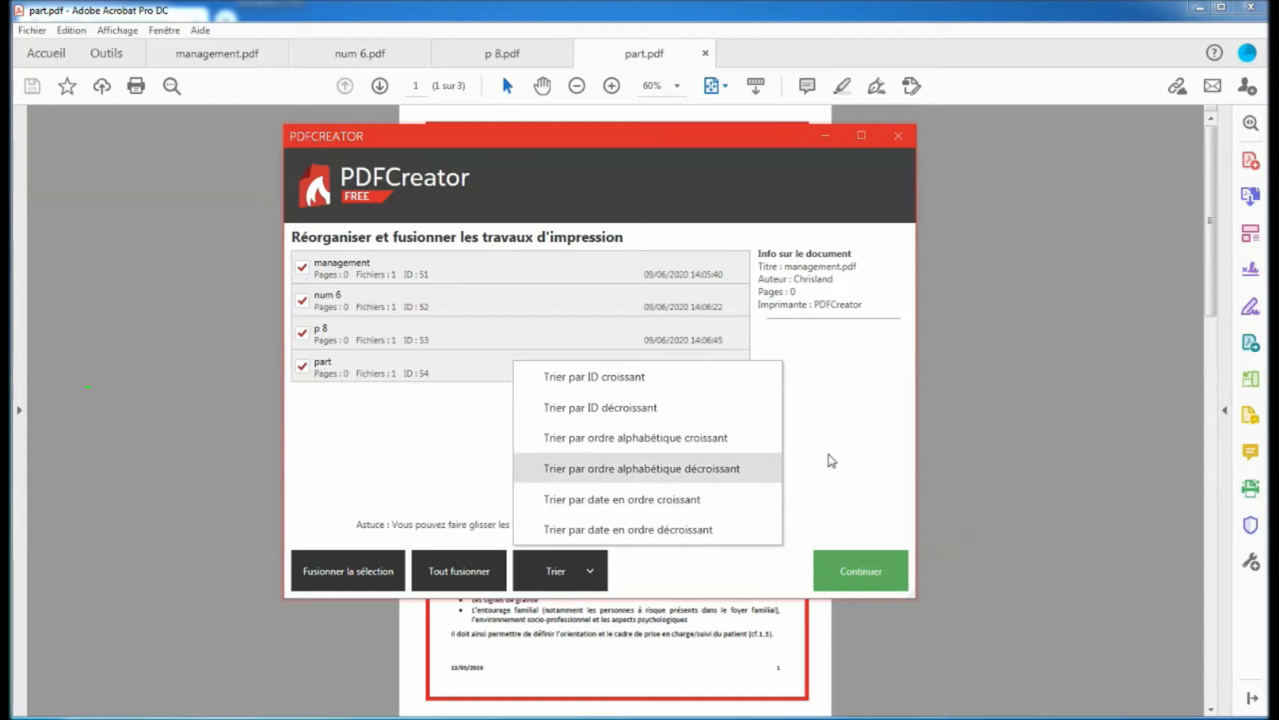
{"action": "left_click", "coordinate": [866, 433]}
{"action": "left_click", "coordinate": [439, 568]}
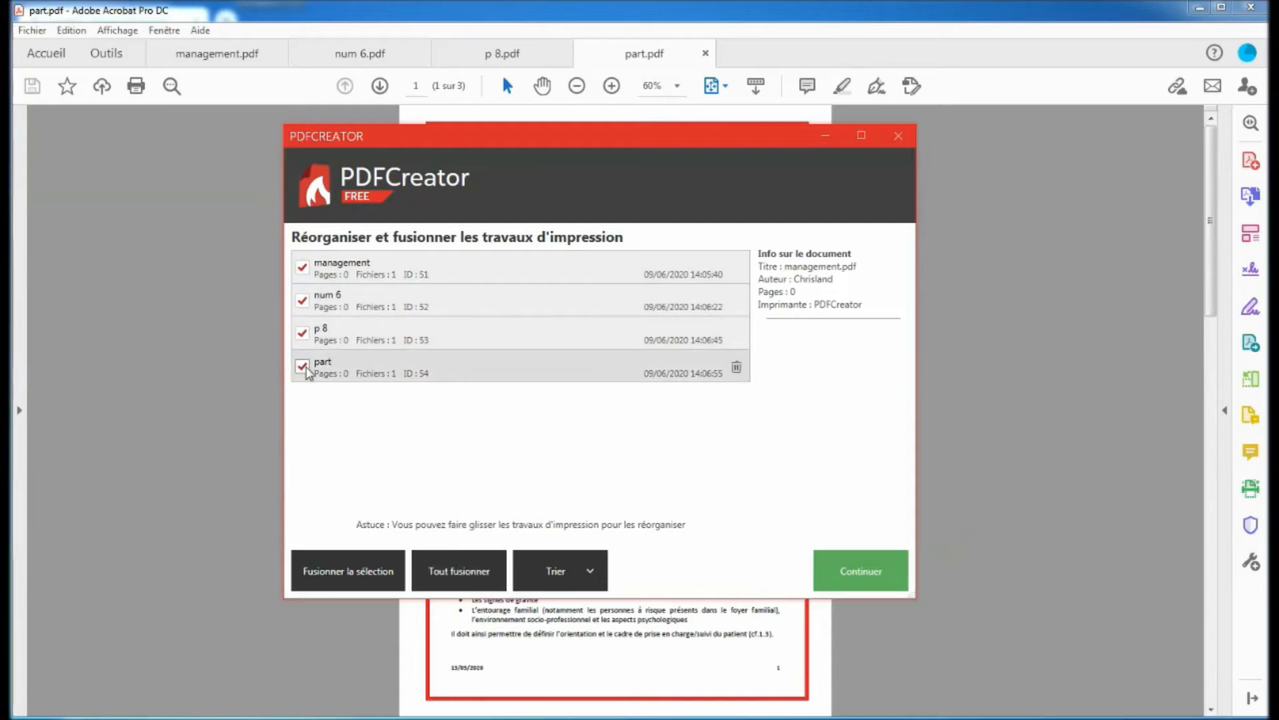
Try different combinations of jobs in the merge list and clear the whole selection.
{"action": "left_click", "coordinate": [306, 335]}
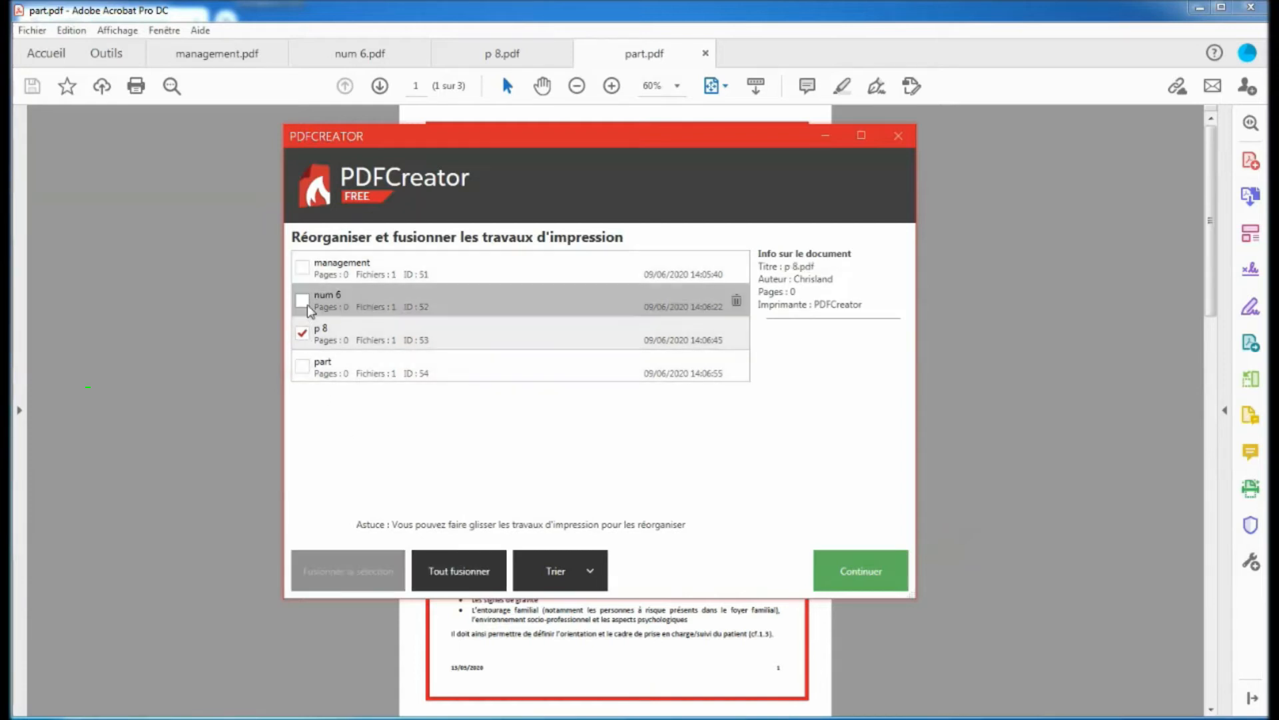
{"action": "left_click", "coordinate": [303, 300]}
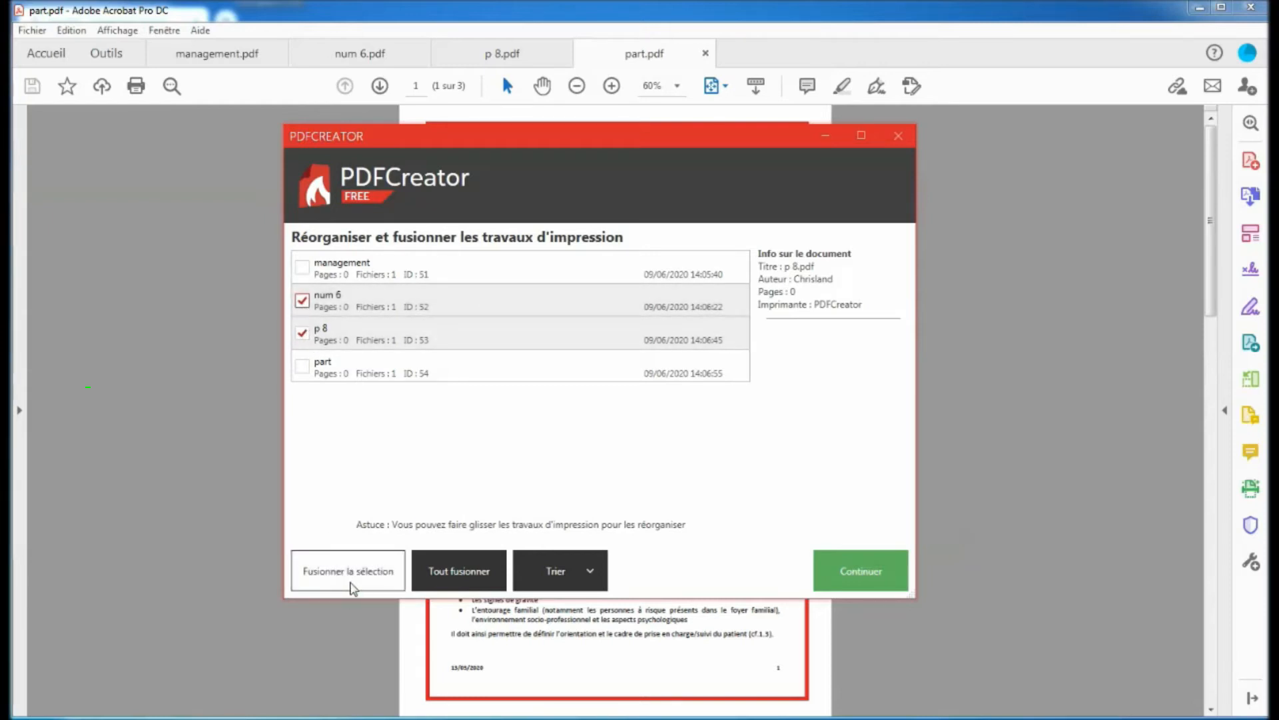
{"action": "left_click", "coordinate": [302, 366]}
{"action": "left_click", "coordinate": [302, 267]}
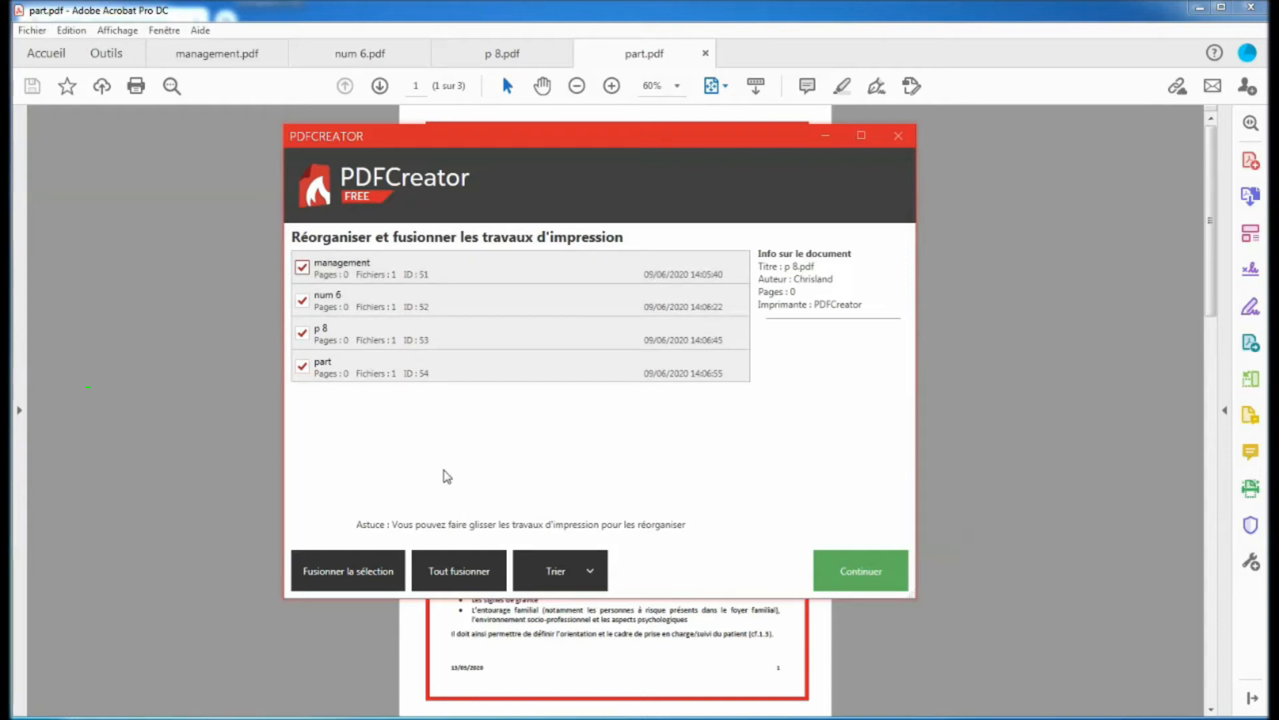
{"action": "left_click", "coordinate": [307, 338]}
{"action": "left_click", "coordinate": [301, 366]}
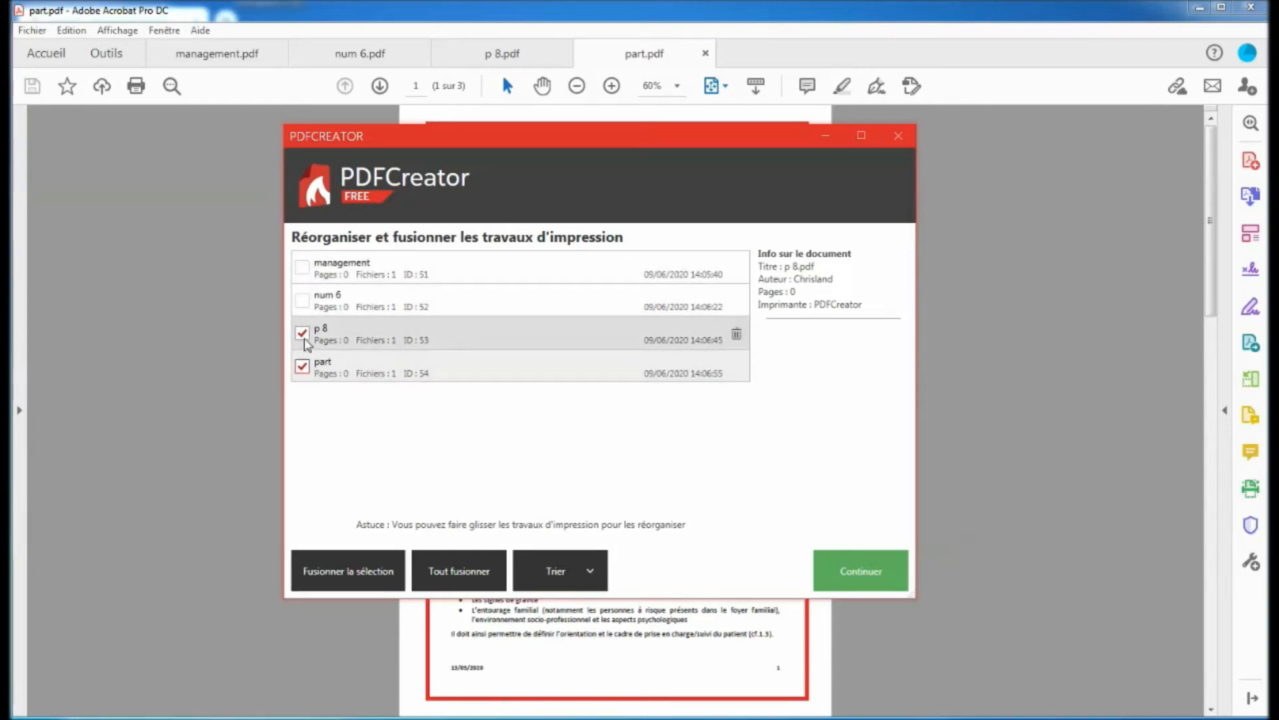
{"action": "left_click", "coordinate": [306, 338]}
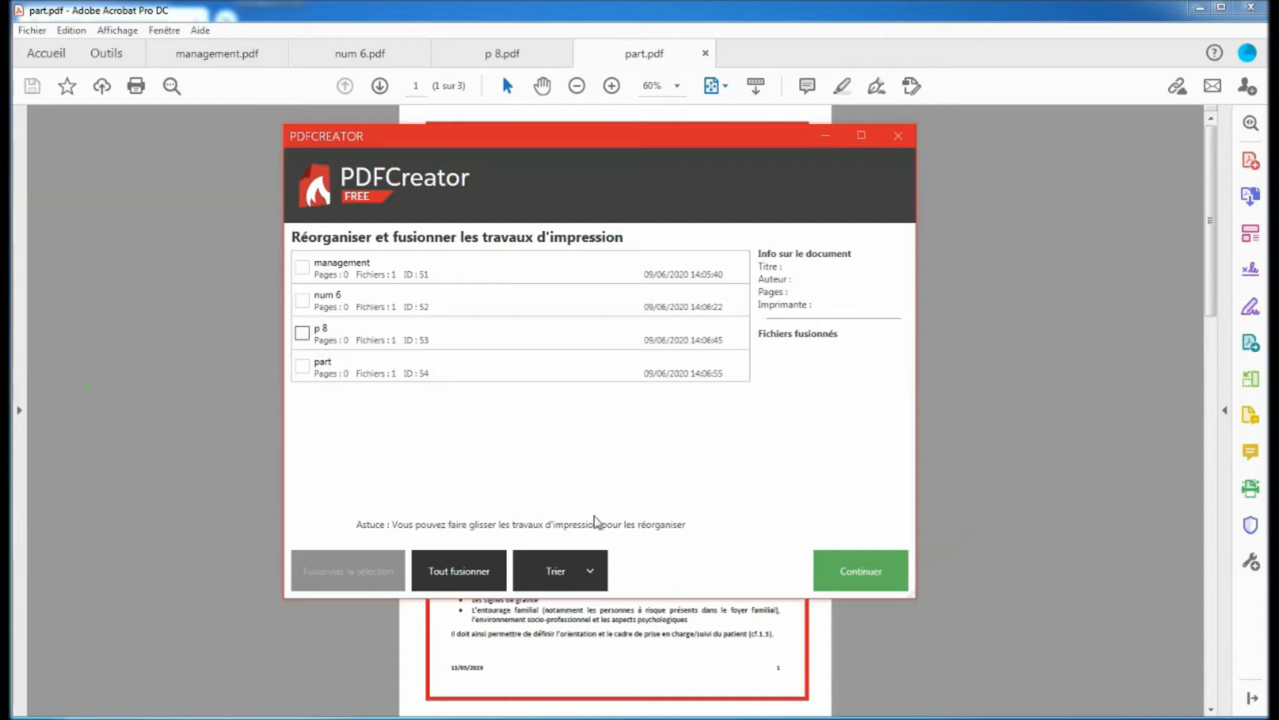
Merge all the print jobs into one, select the merged job and continue to its save settings.
{"action": "left_click", "coordinate": [469, 580]}
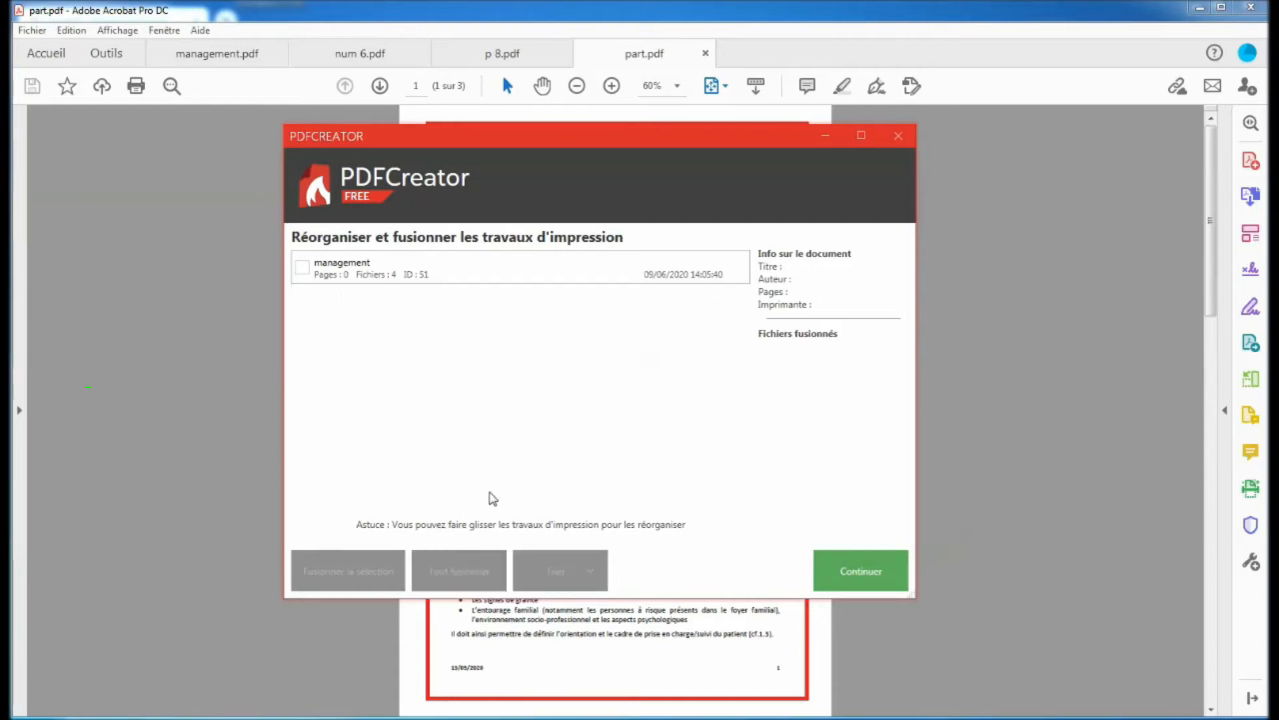
{"action": "left_click", "coordinate": [301, 272]}
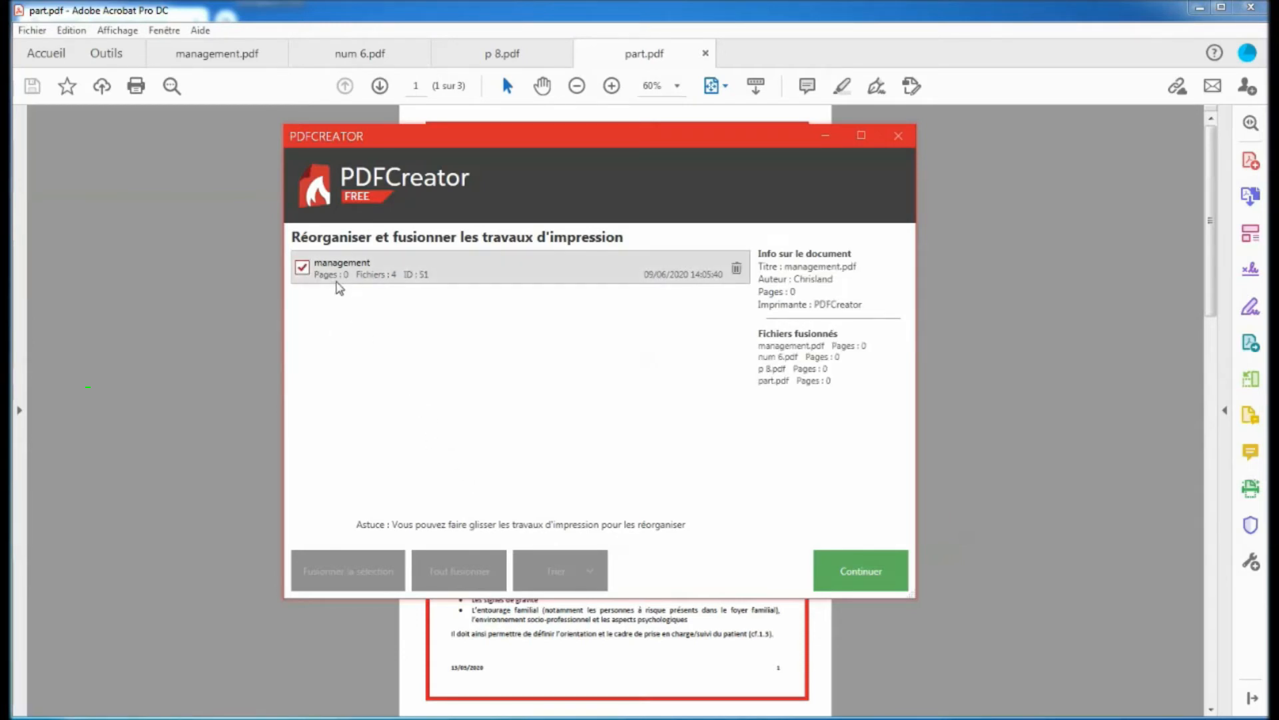
{"action": "left_click", "coordinate": [829, 563]}
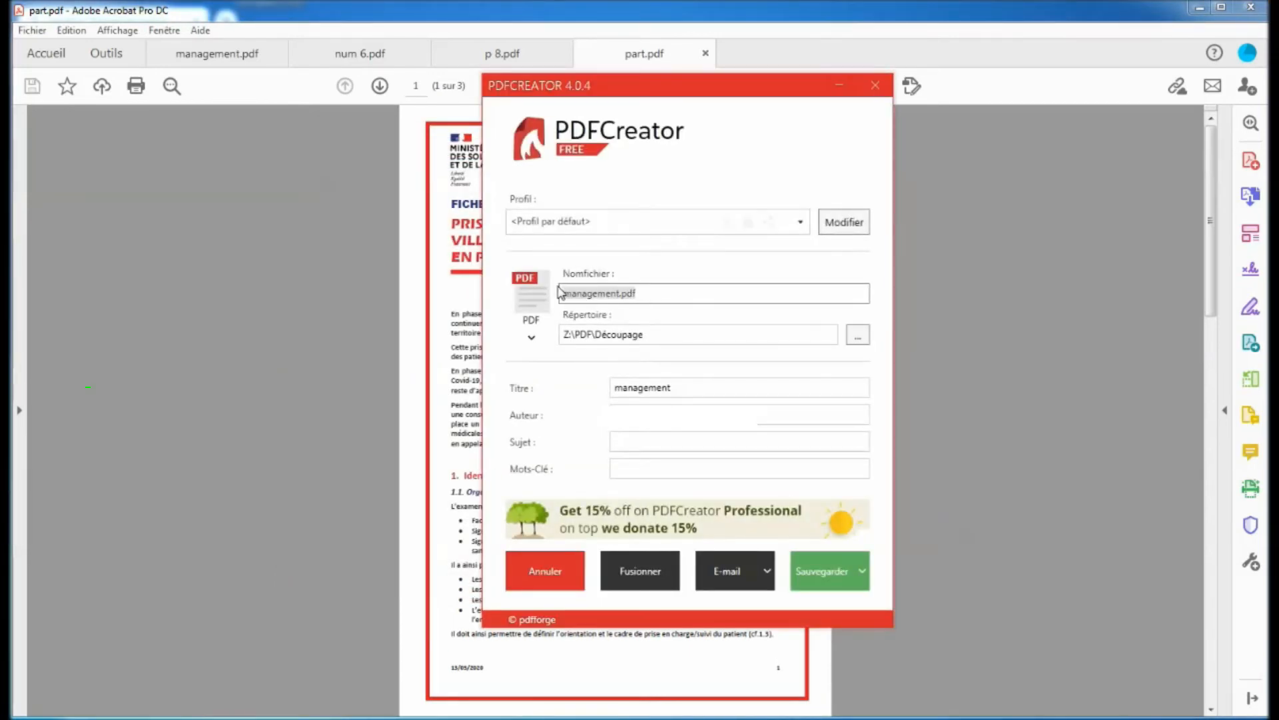
Save the merged document as "fichier fusionné" in Z:\PDF\Découpage.
{"action": "type", "text": "fichier fusi"}
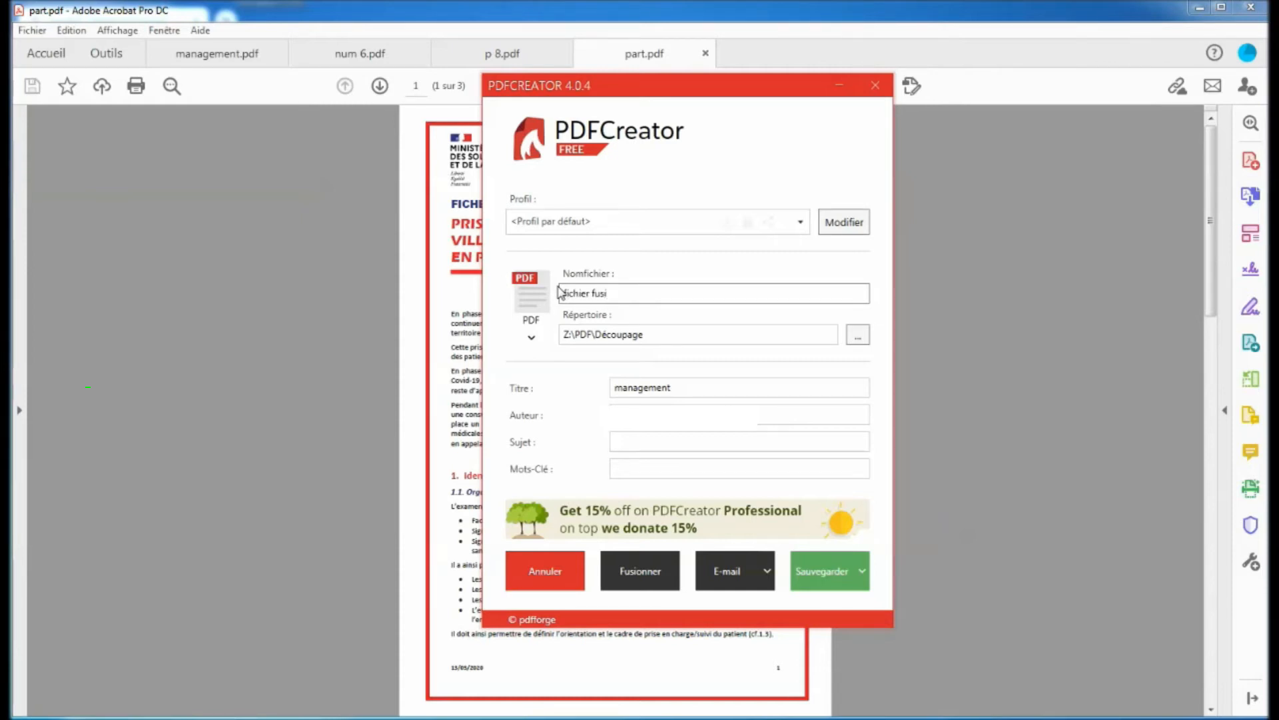
{"action": "type", "text": "onné"}
{"action": "left_click", "coordinate": [808, 571]}
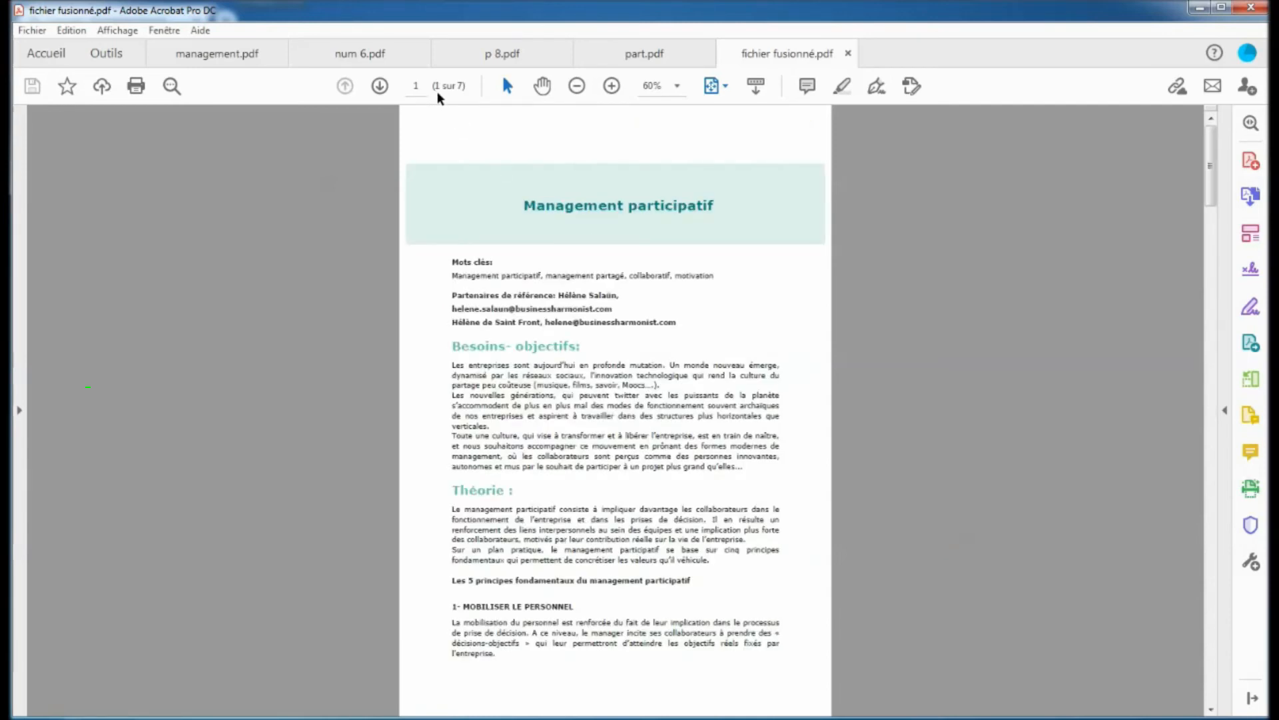
Examine all the pages of the merged document fichier fusionné.pdf from beginning to end and back to the first page.
{"action": "scroll", "coordinate": [600, 230], "scroll_direction": "down", "scroll_amount": 1}
{"action": "scroll", "coordinate": [595, 226], "scroll_direction": "up", "scroll_amount": 1}
{"action": "scroll", "coordinate": [593, 231], "scroll_direction": "down", "scroll_amount": 2}
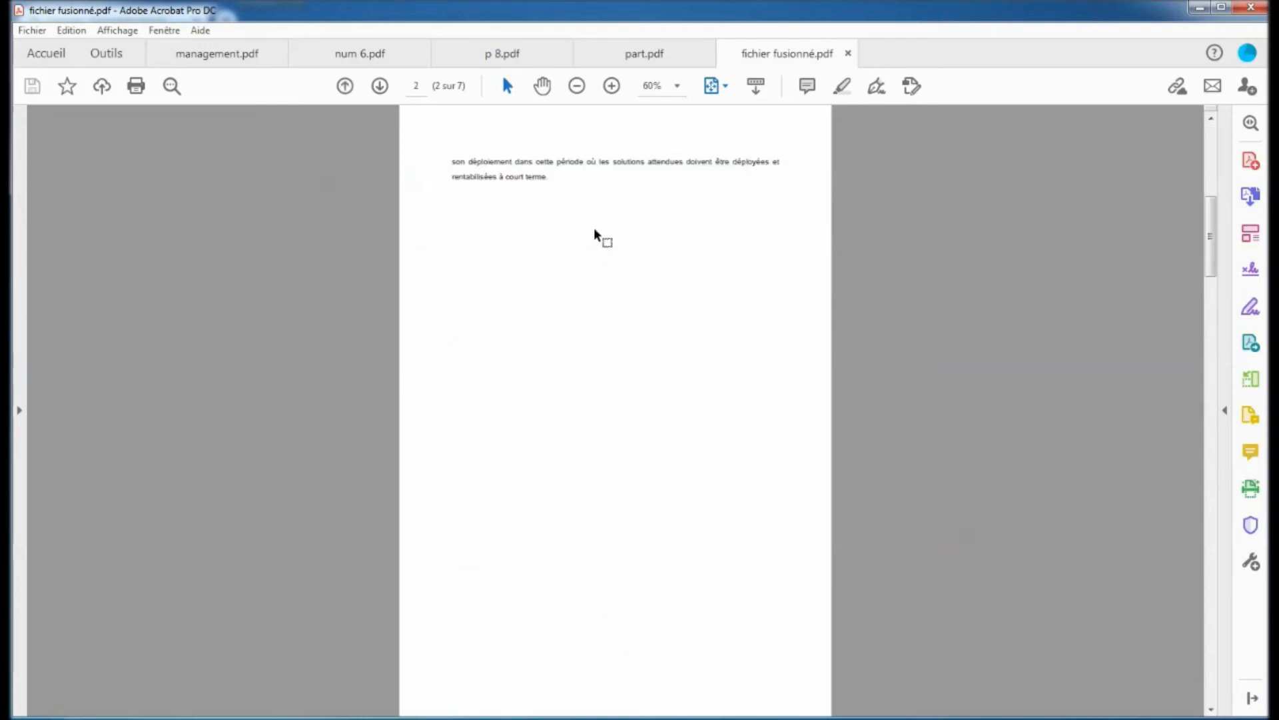
{"action": "scroll", "coordinate": [595, 228], "scroll_direction": "down", "scroll_amount": 1}
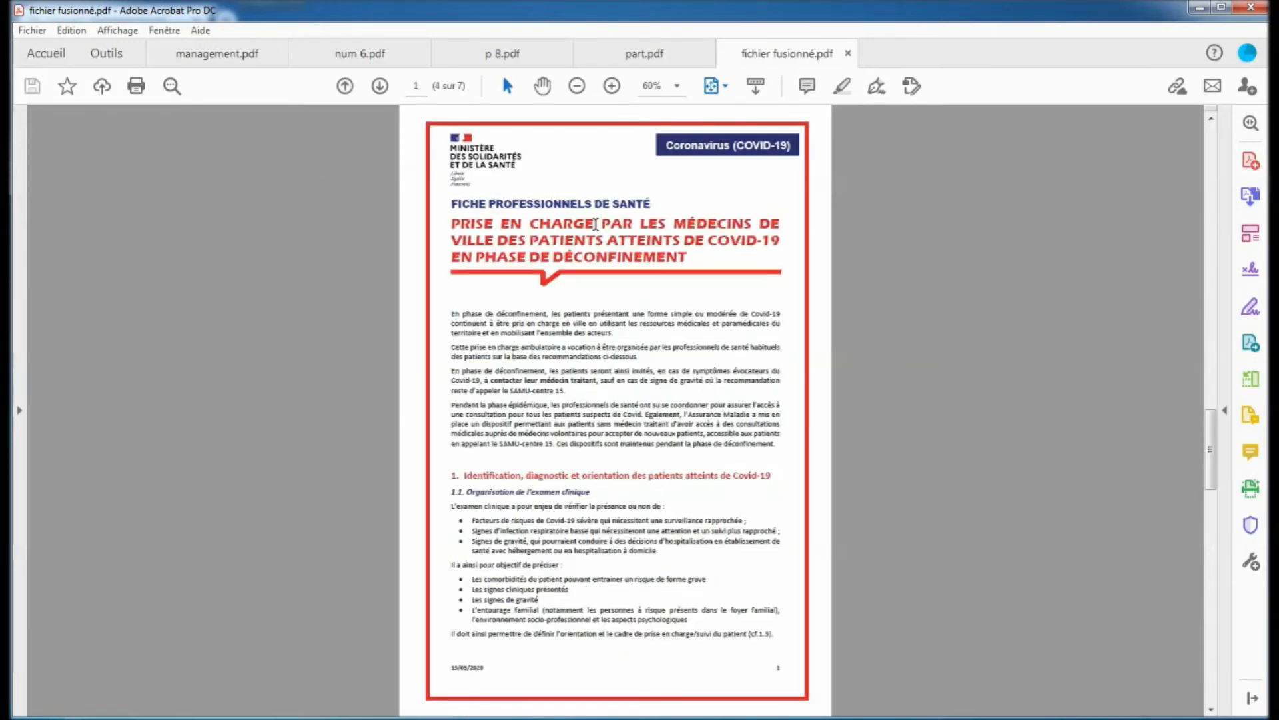
{"action": "scroll", "coordinate": [595, 224], "scroll_direction": "down", "scroll_amount": 2}
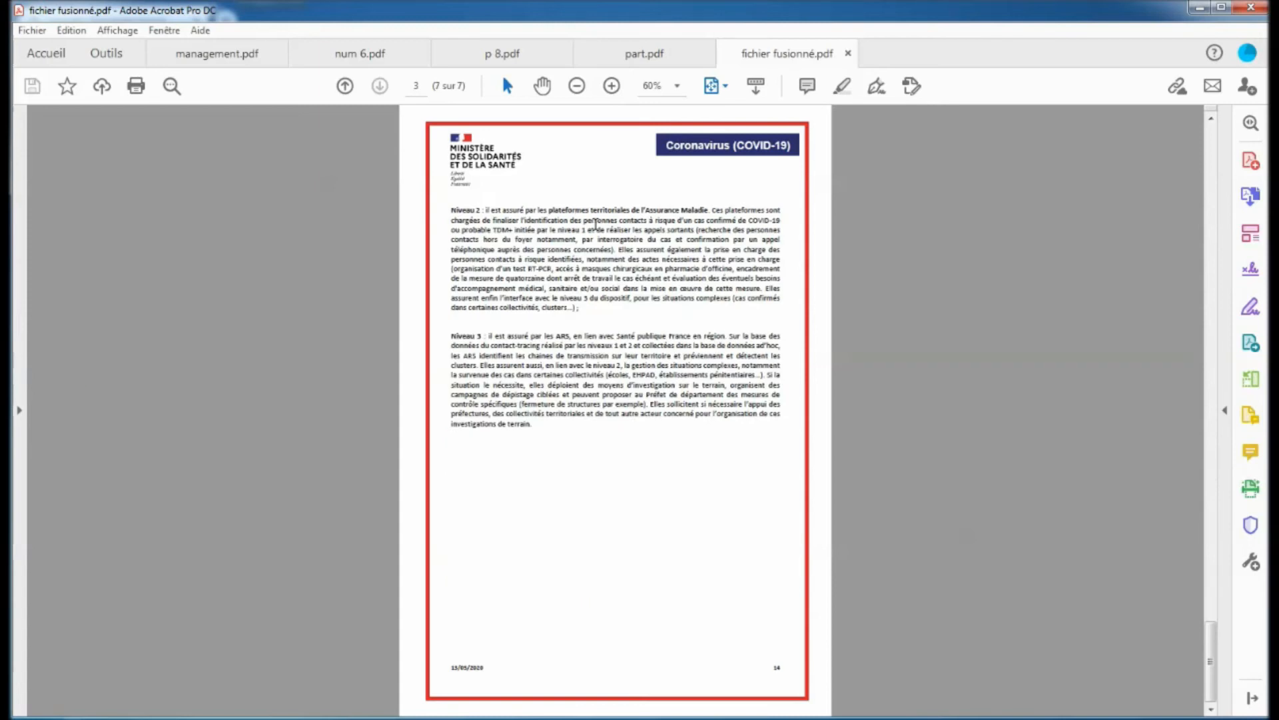
{"action": "scroll", "coordinate": [595, 224], "scroll_direction": "up", "scroll_amount": 6}
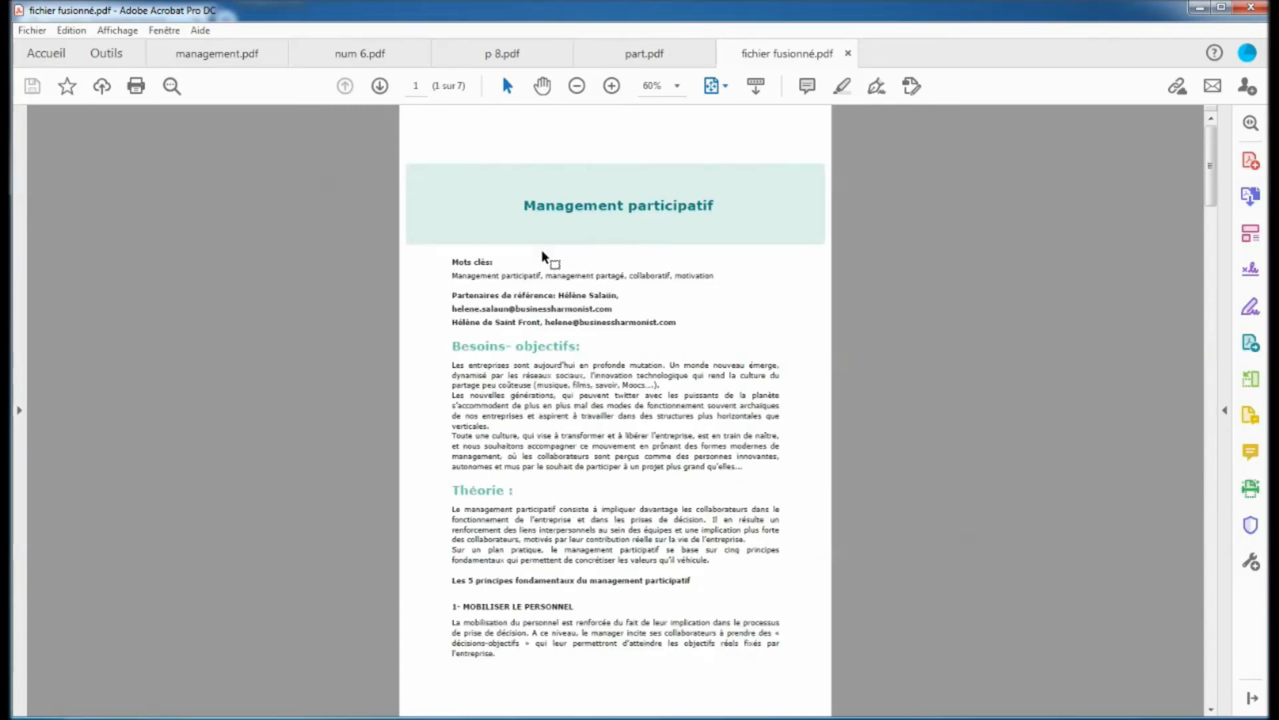
{"action": "scroll", "coordinate": [611, 258], "scroll_direction": "down", "scroll_amount": 10}
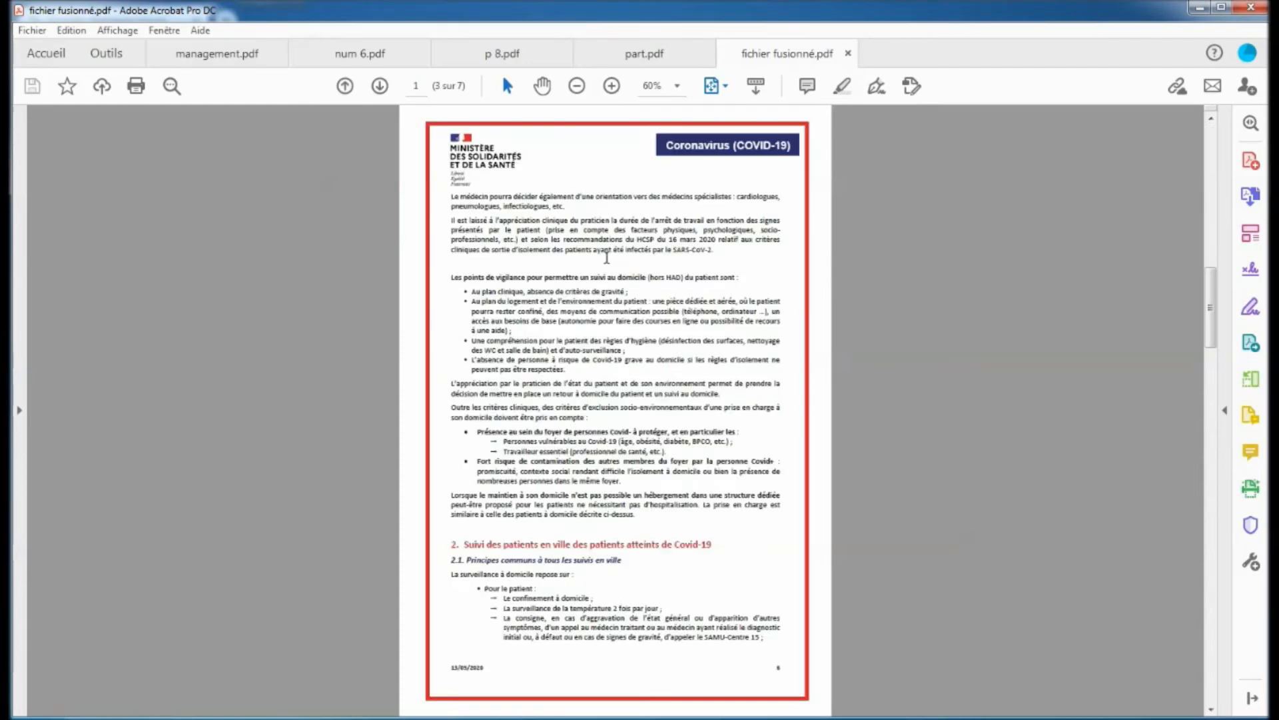
{"action": "scroll", "coordinate": [604, 260], "scroll_direction": "down", "scroll_amount": 2}
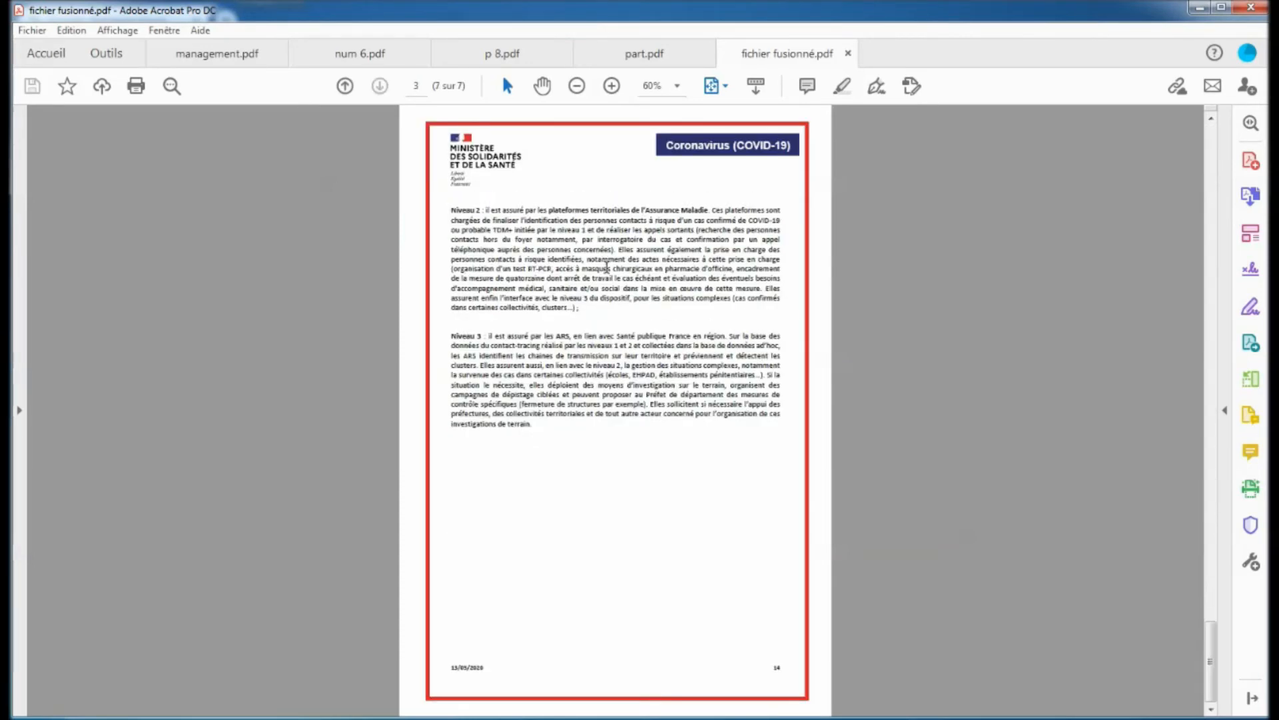
{"action": "scroll", "coordinate": [606, 267], "scroll_direction": "up", "scroll_amount": 12}
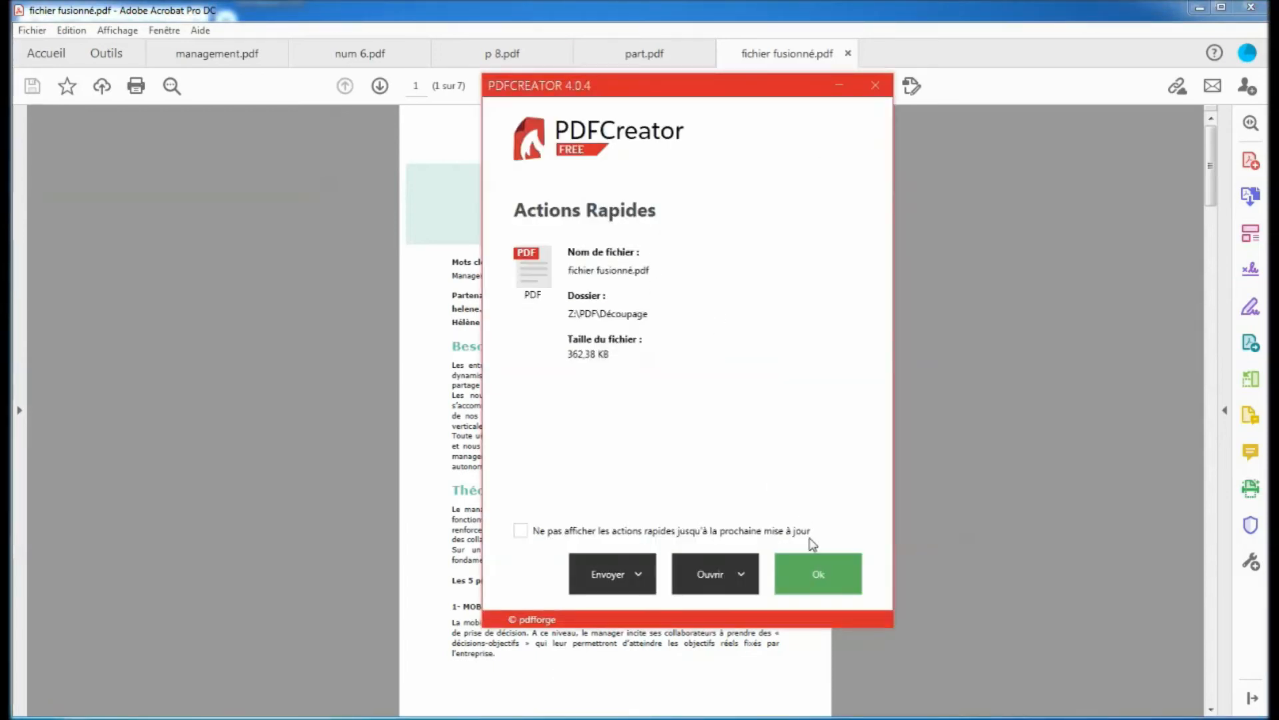
Dismiss PDFCreator's quick actions window for the merged file and minimise Acrobat.
{"action": "left_click", "coordinate": [824, 590]}
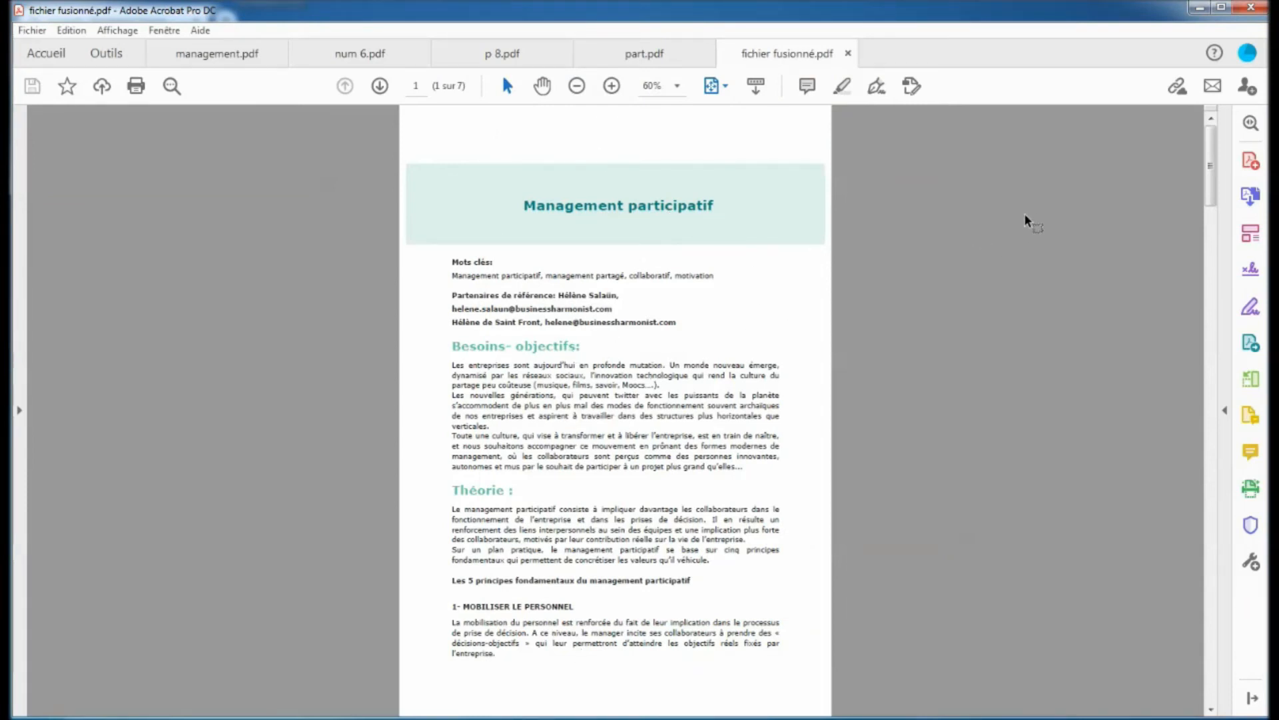
{"action": "left_click", "coordinate": [1199, 13]}
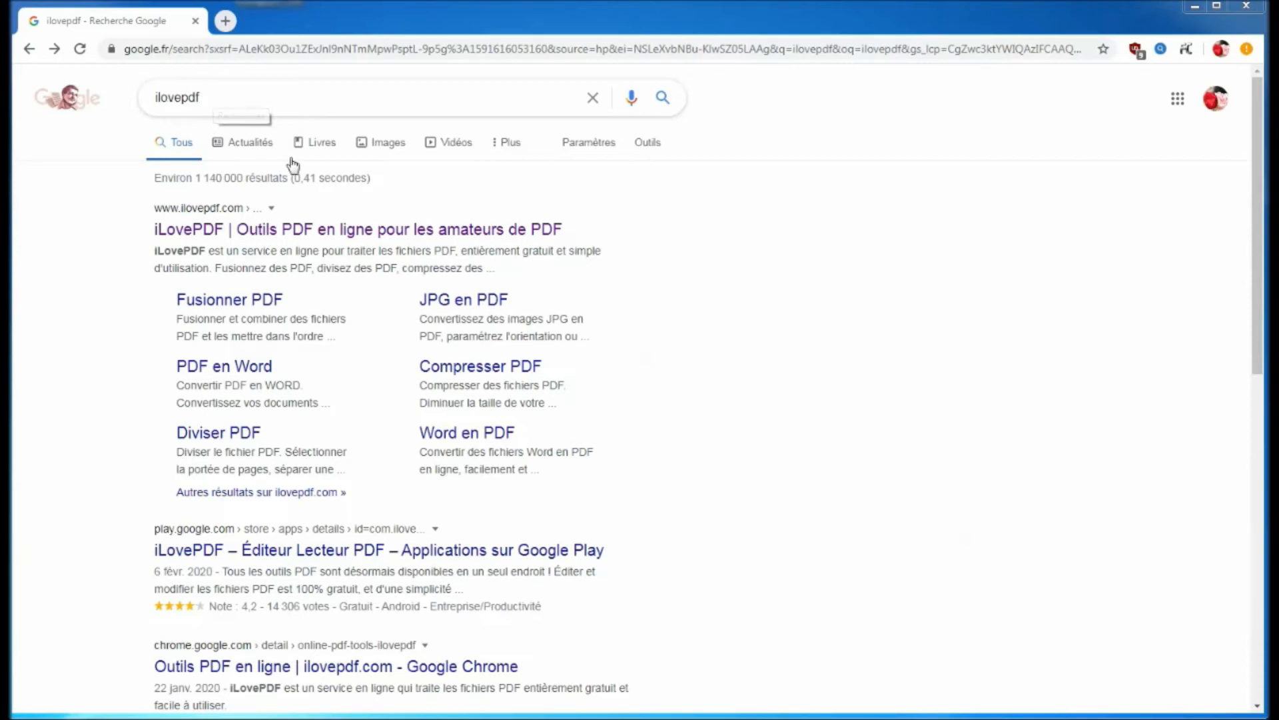
Open the iLovePDF site from the Google results in Chrome and look over the tools on its home page.
{"action": "left_click", "coordinate": [365, 235]}
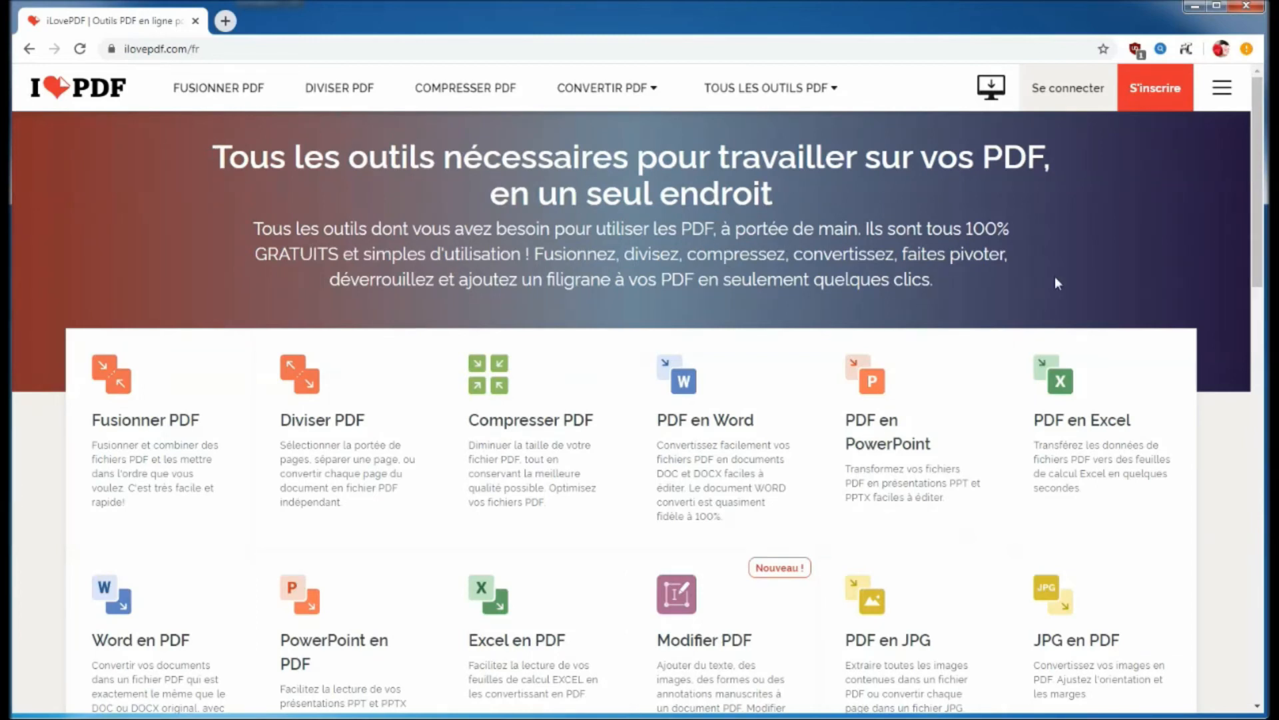
{"action": "scroll", "coordinate": [1057, 283], "scroll_direction": "down", "scroll_amount": 3}
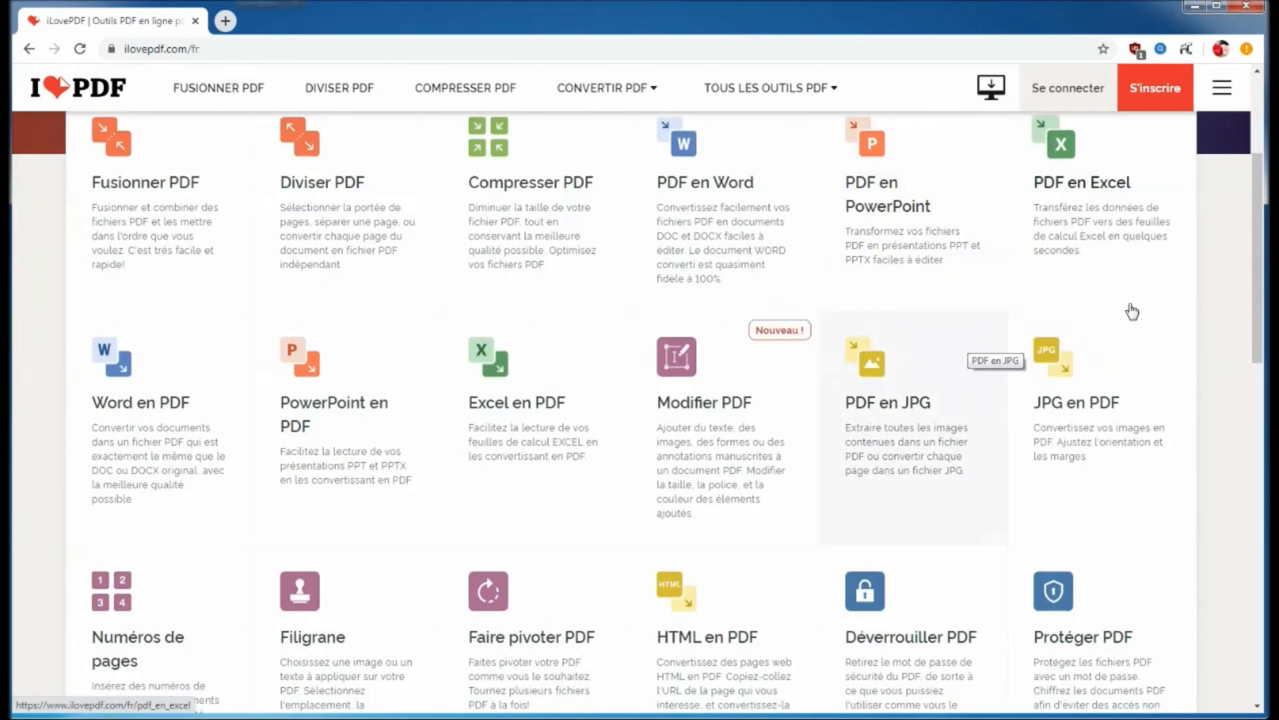
{"action": "scroll", "coordinate": [1152, 306], "scroll_direction": "up", "scroll_amount": 2}
{"action": "scroll", "coordinate": [1150, 307], "scroll_direction": "up", "scroll_amount": 1}
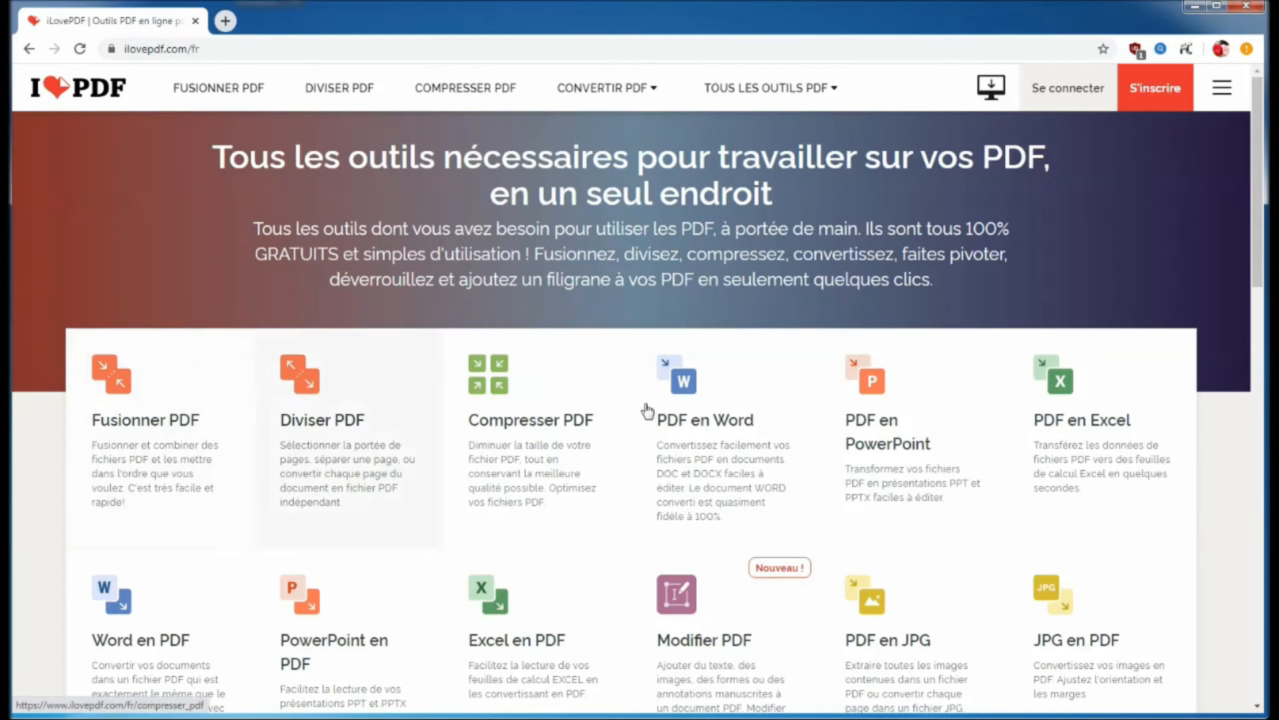
View iLovePDF's merge tool page and its account registration form, returning to the home page after each.
{"action": "left_click", "coordinate": [259, 99]}
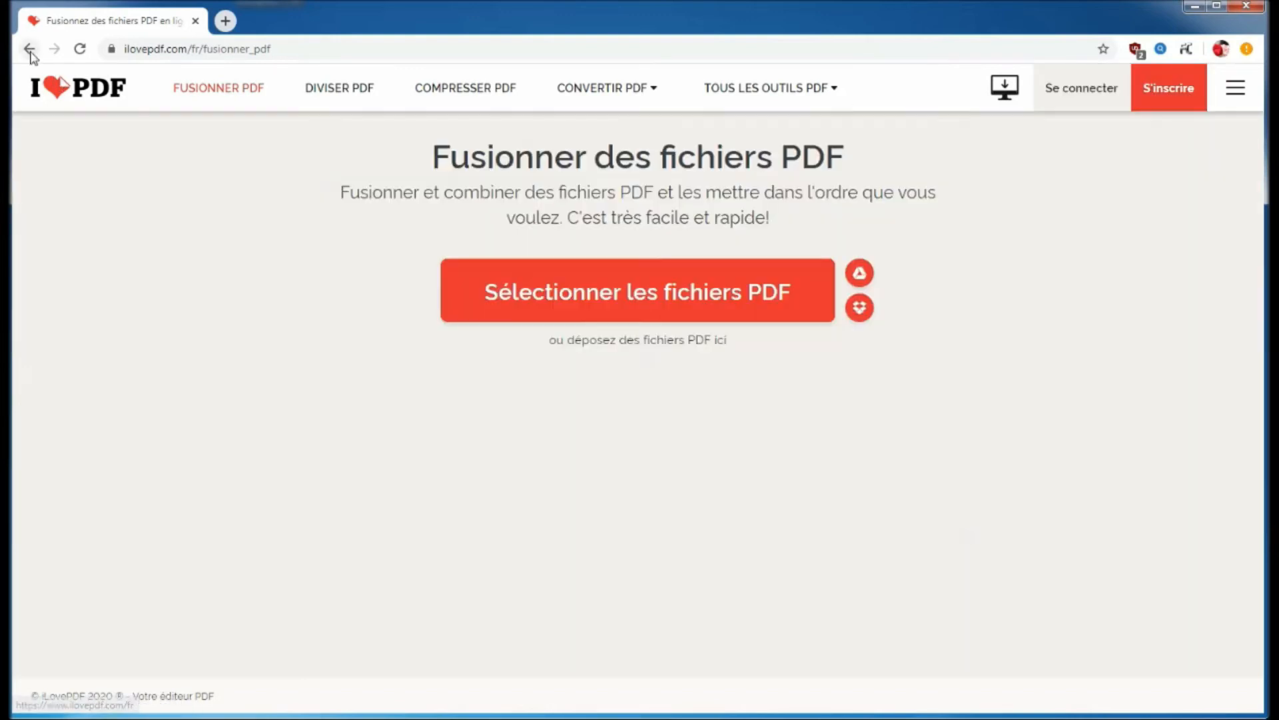
{"action": "left_click", "coordinate": [29, 49]}
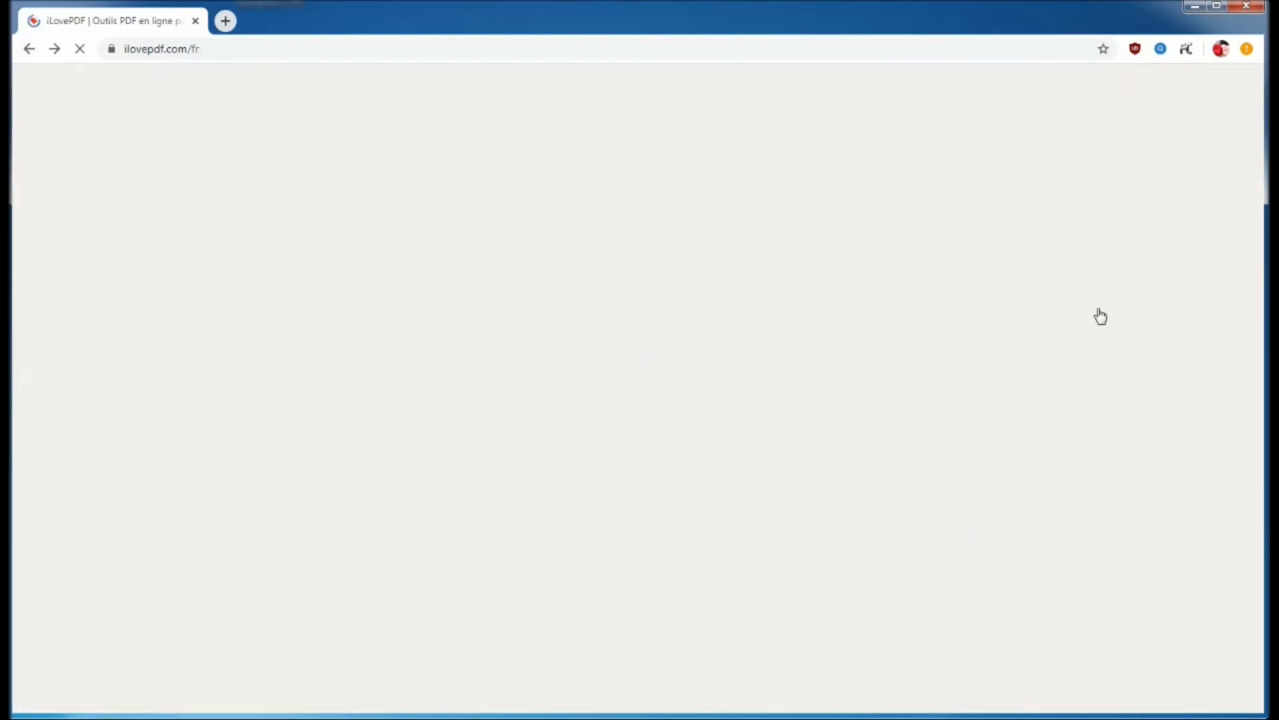
{"action": "left_click", "coordinate": [1151, 74]}
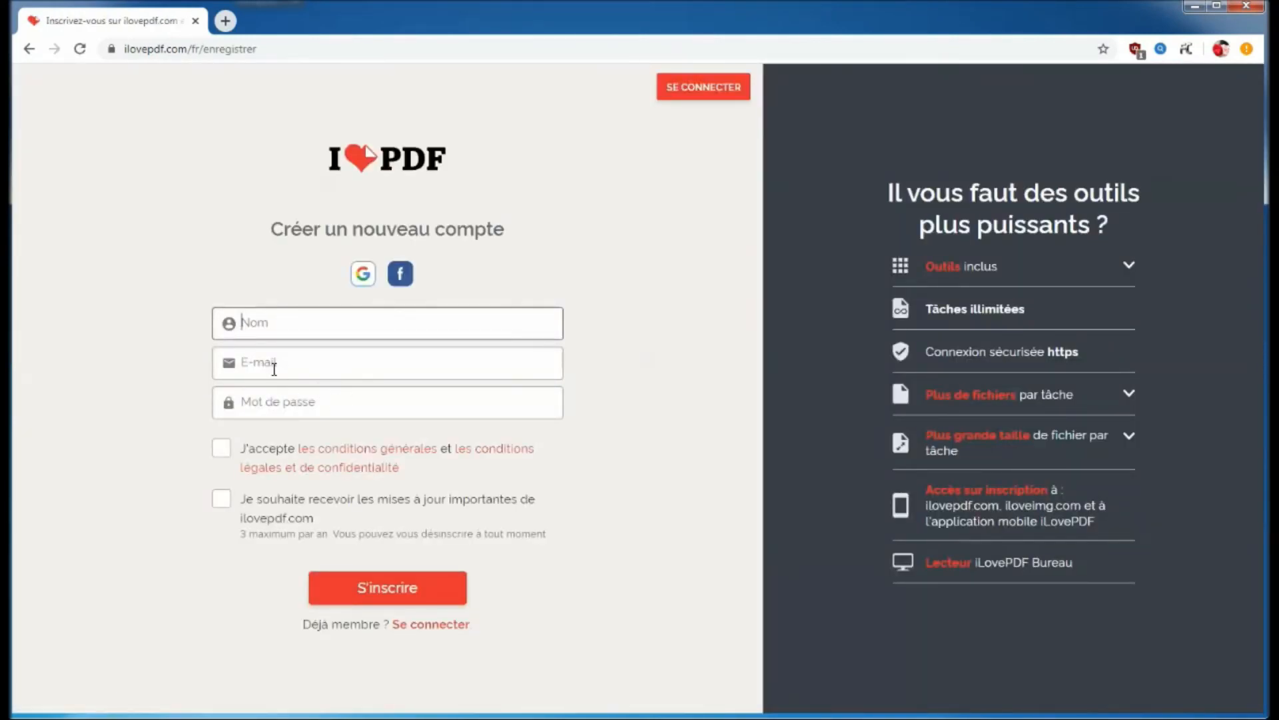
{"action": "left_click", "coordinate": [28, 52]}
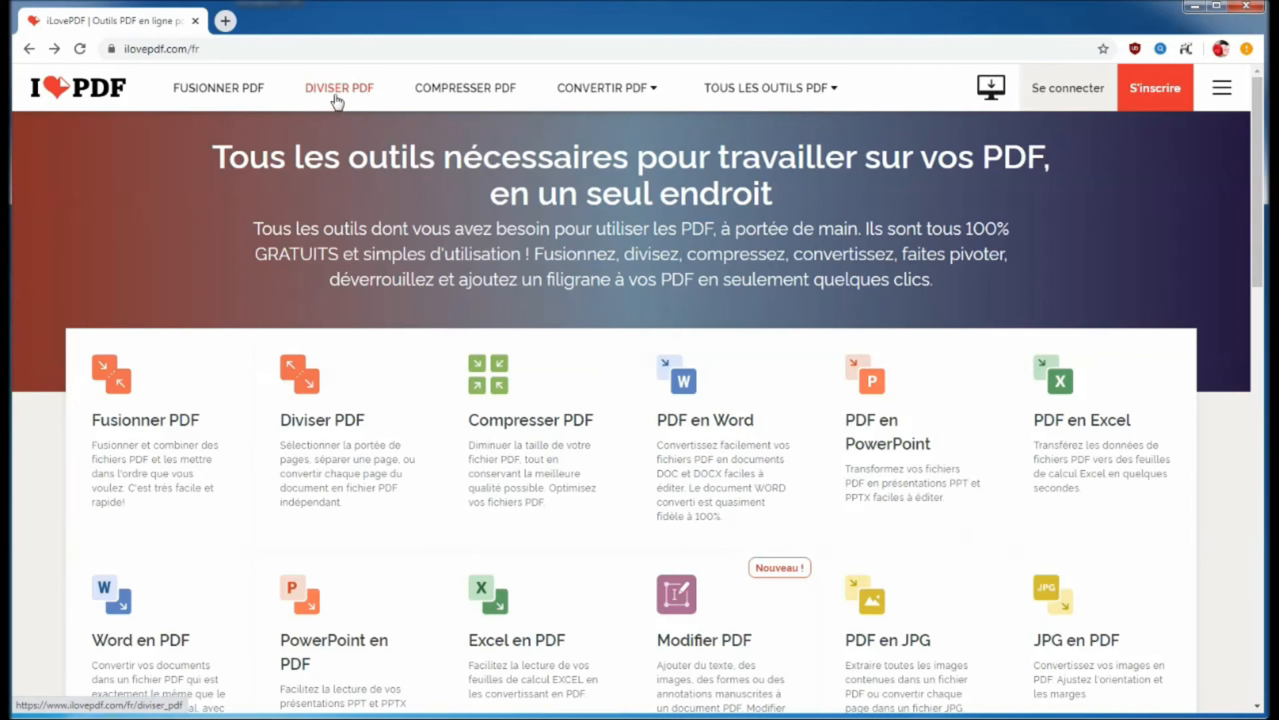
View iLovePDF's Compresser PDF tool page and return to the home page.
{"action": "mouse_move", "coordinate": [661, 97]}
{"action": "left_click", "coordinate": [566, 522]}
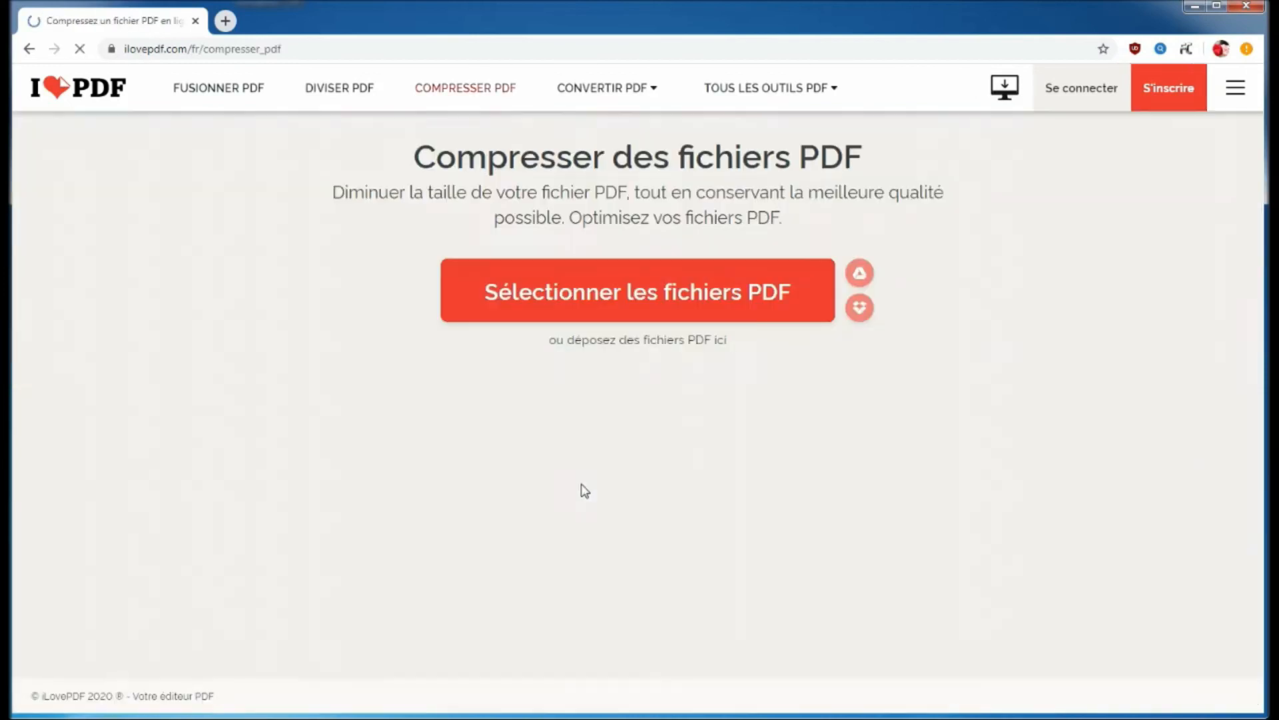
{"action": "left_click", "coordinate": [28, 49]}
Examine the full catalogue of iLovePDF tools, from merging, splitting and conversion to organising and repairing PDFs.
{"action": "scroll", "coordinate": [761, 336], "scroll_direction": "down", "scroll_amount": 10}
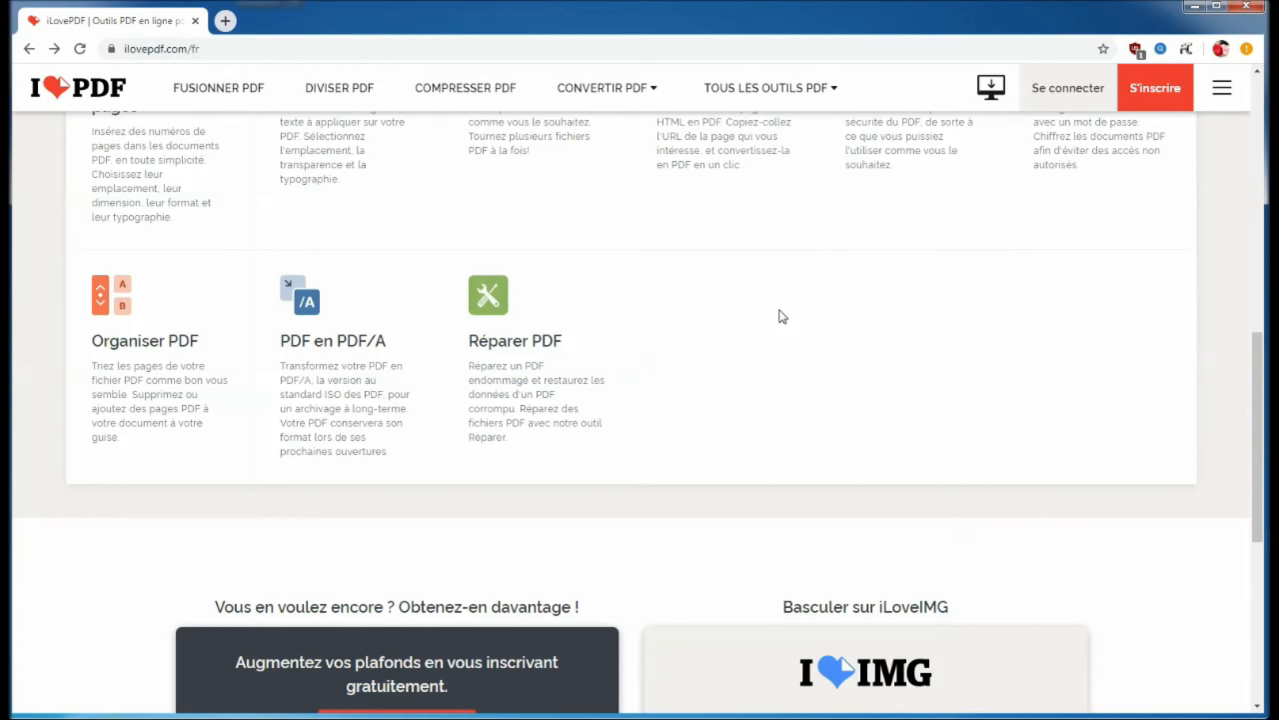
{"action": "scroll", "coordinate": [780, 314], "scroll_direction": "up", "scroll_amount": 4}
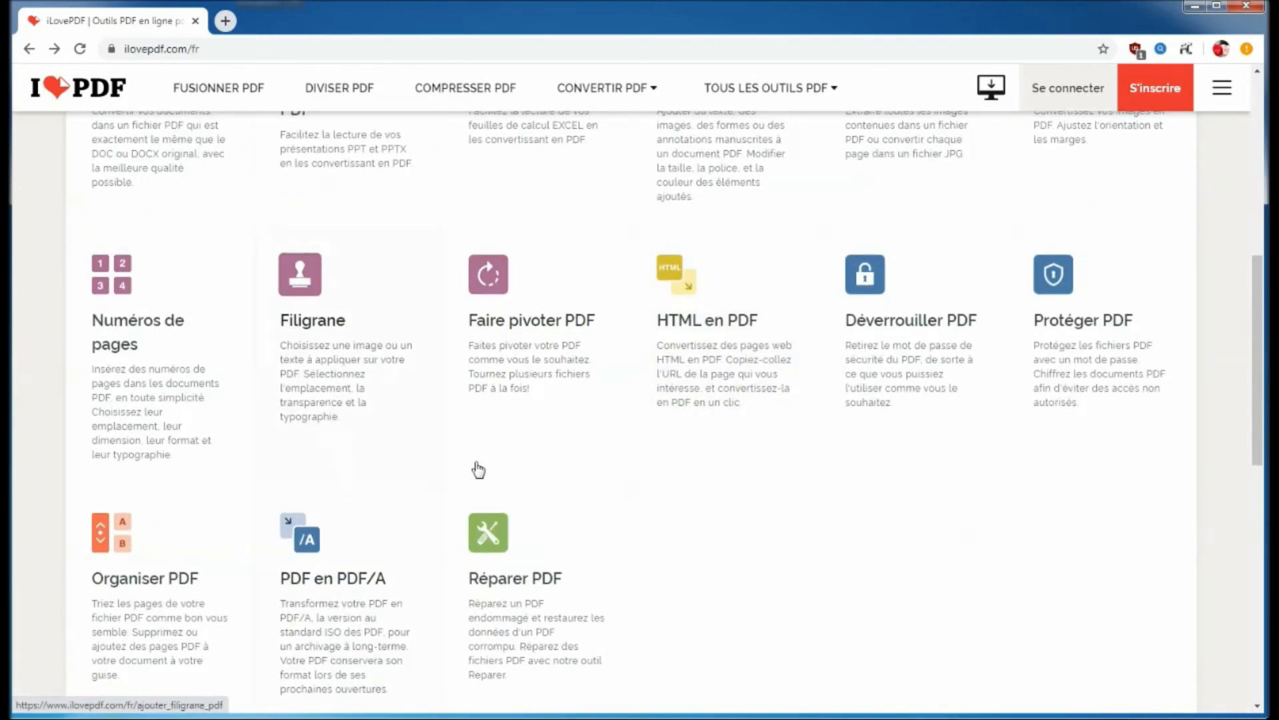
{"action": "scroll", "coordinate": [891, 351], "scroll_direction": "up", "scroll_amount": 4}
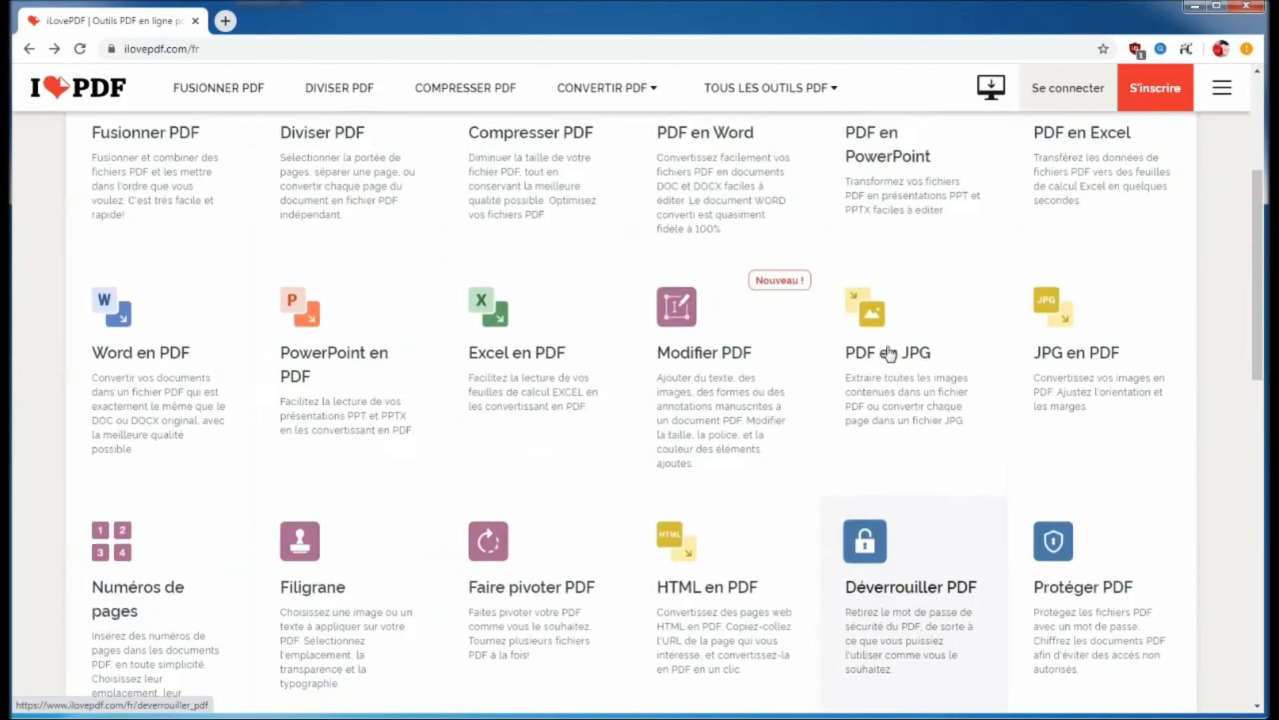
{"action": "scroll", "coordinate": [891, 351], "scroll_direction": "up", "scroll_amount": 2}
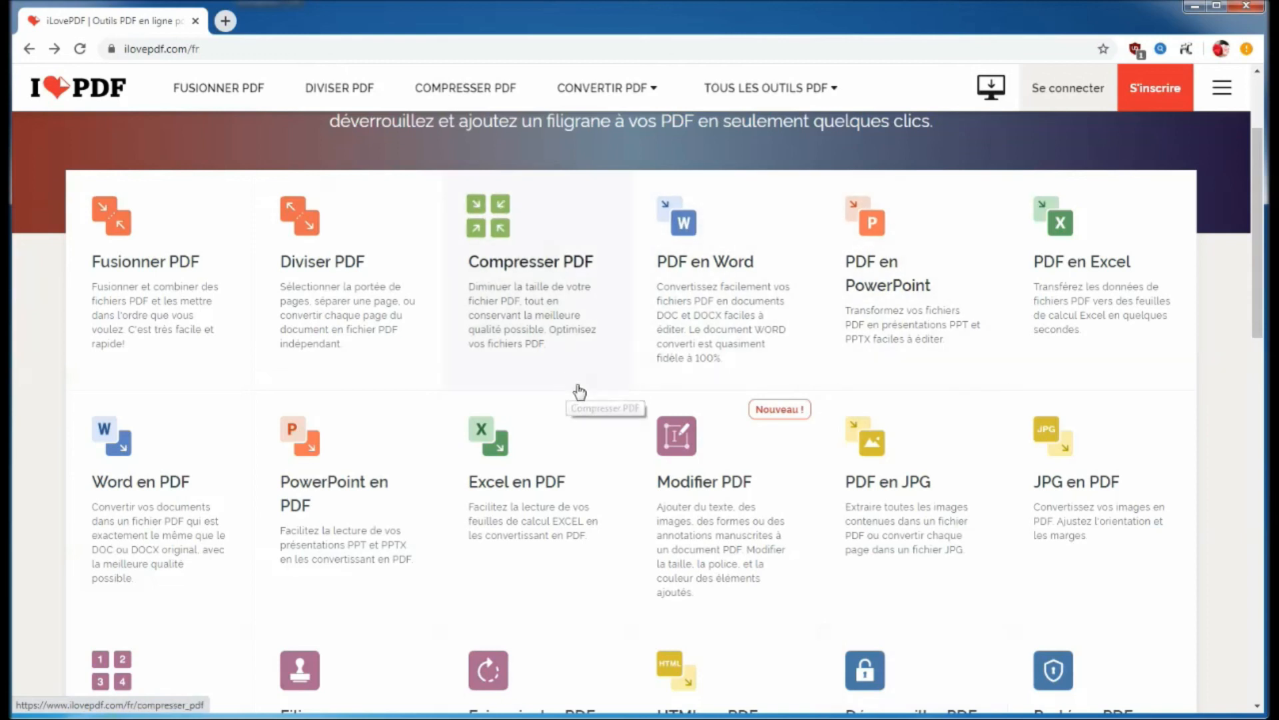
{"action": "scroll", "coordinate": [728, 357], "scroll_direction": "up", "scroll_amount": 1}
{"action": "scroll", "coordinate": [729, 353], "scroll_direction": "down", "scroll_amount": 1}
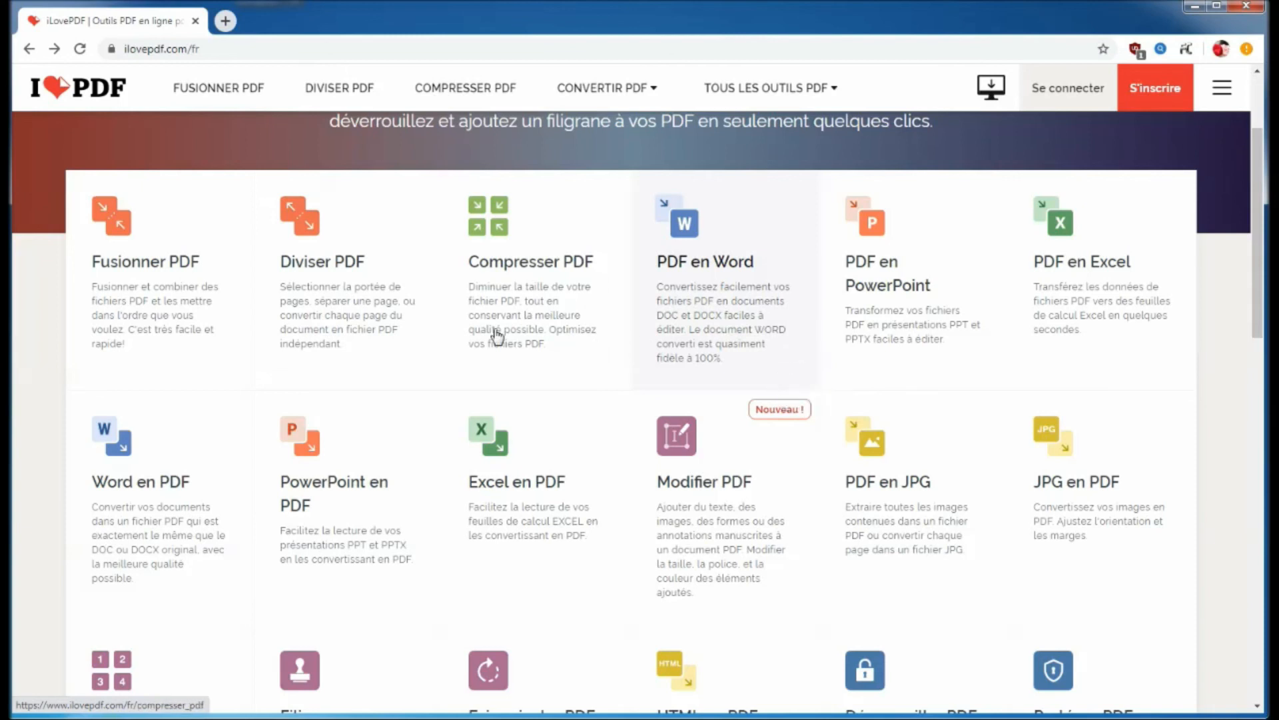
{"action": "scroll", "coordinate": [491, 334], "scroll_direction": "down", "scroll_amount": 1}
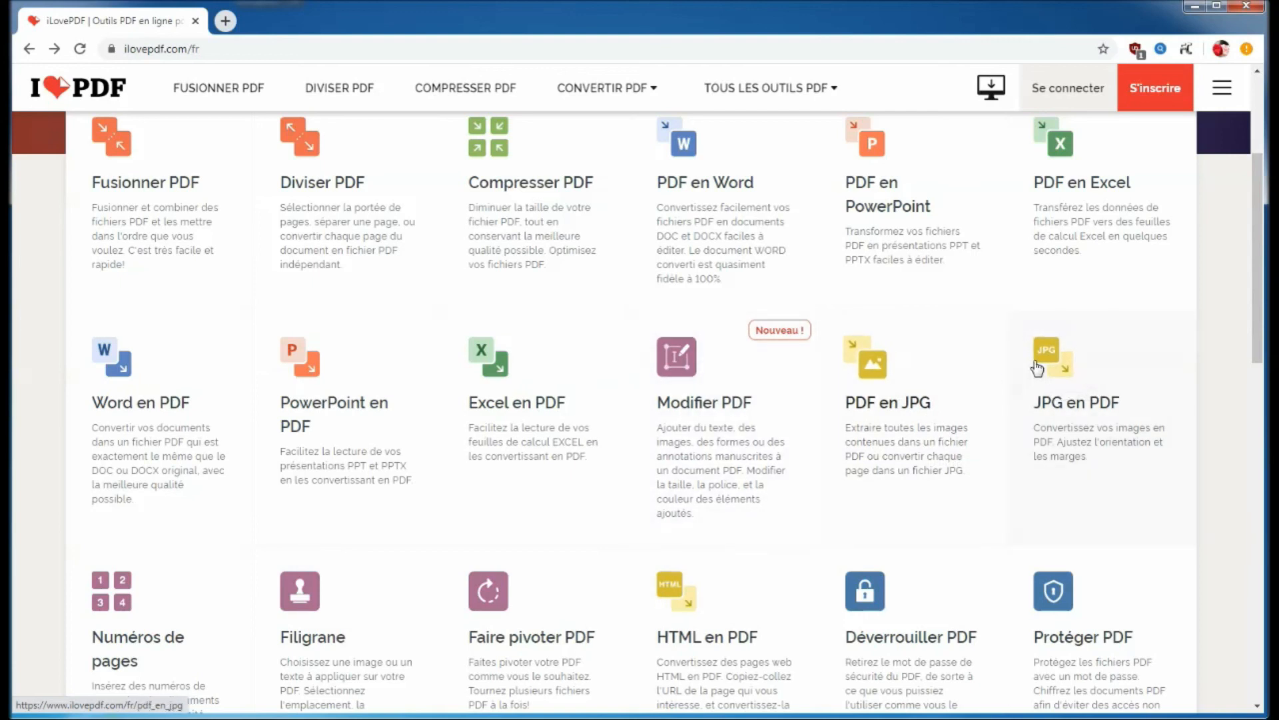
{"action": "scroll", "coordinate": [520, 420], "scroll_direction": "down", "scroll_amount": 1}
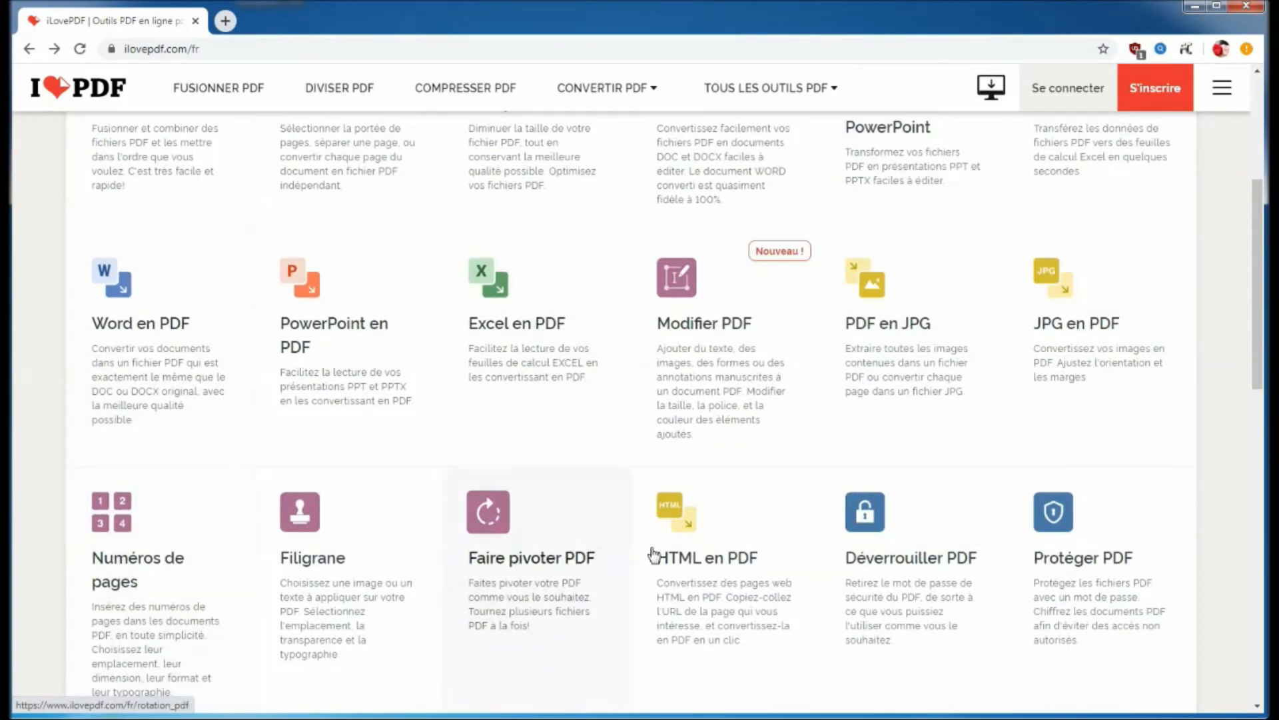
{"action": "scroll", "coordinate": [1070, 361], "scroll_direction": "up", "scroll_amount": 4}
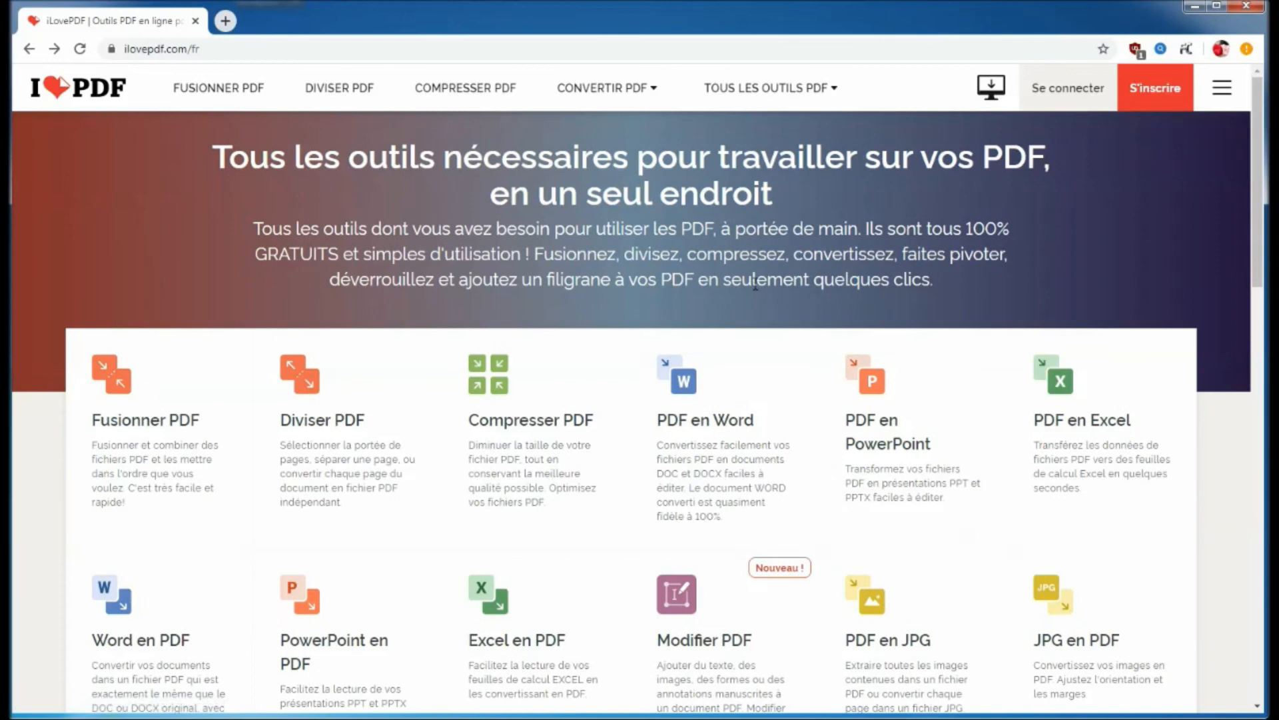